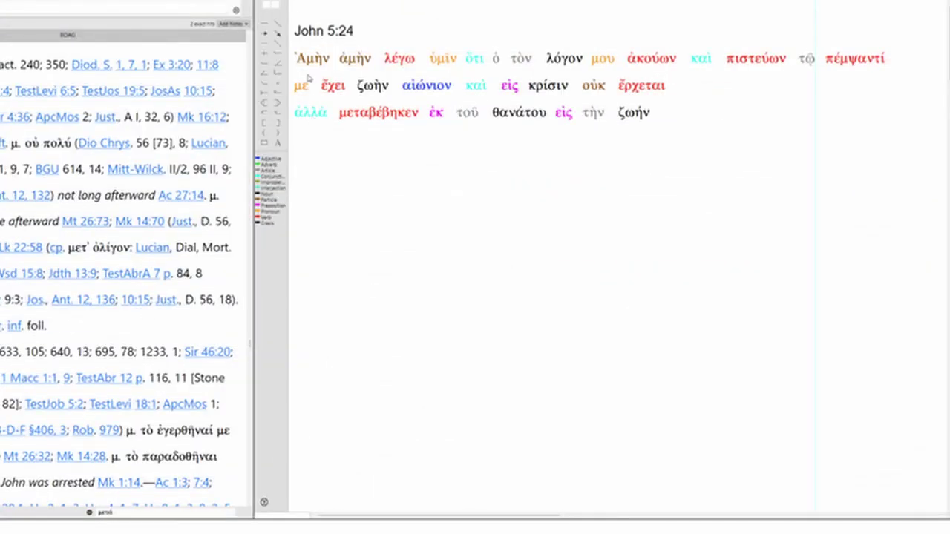
Place Ἀμὴν ἀμὴν, then λέγω ὑμῖν ὅτι ὁ ἀκούων, on diagram lines below the verse
drag(313, 58, 330, 193)
drag(355, 58, 375, 194)
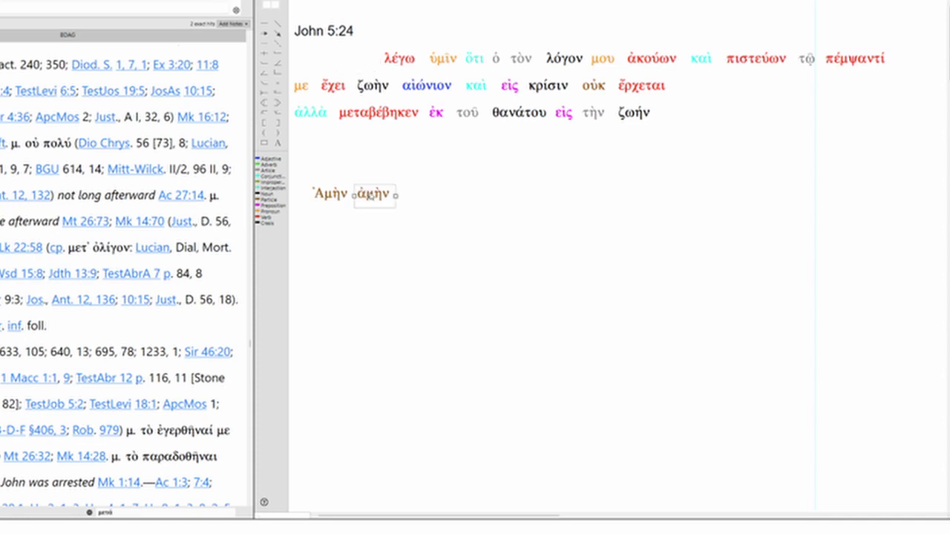
drag(401, 58, 370, 221)
drag(432, 60, 439, 230)
click(473, 59)
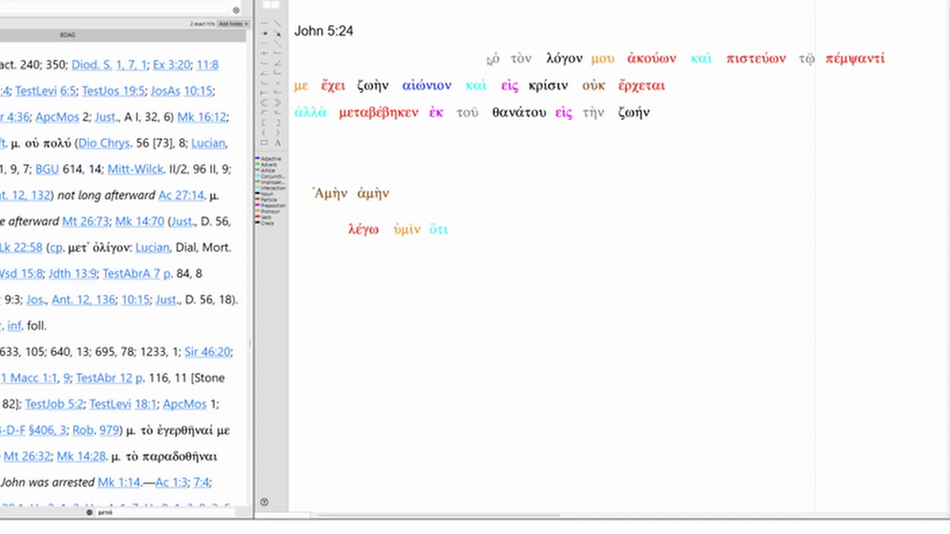
drag(496, 59, 467, 231)
drag(644, 59, 468, 232)
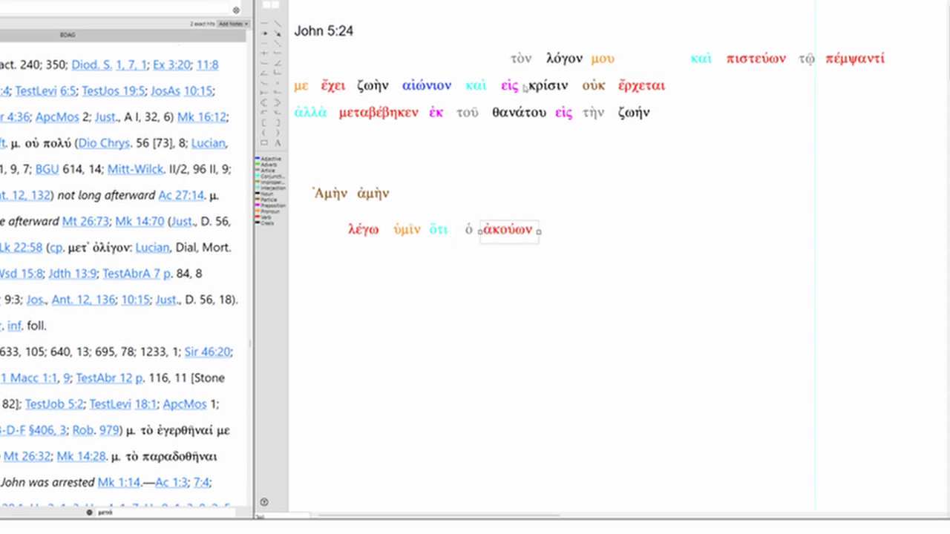
Add τὸν λόγον μου, then καὶ πιστεύων τῷ πέμψαντί on a new line below
drag(495, 43, 601, 231)
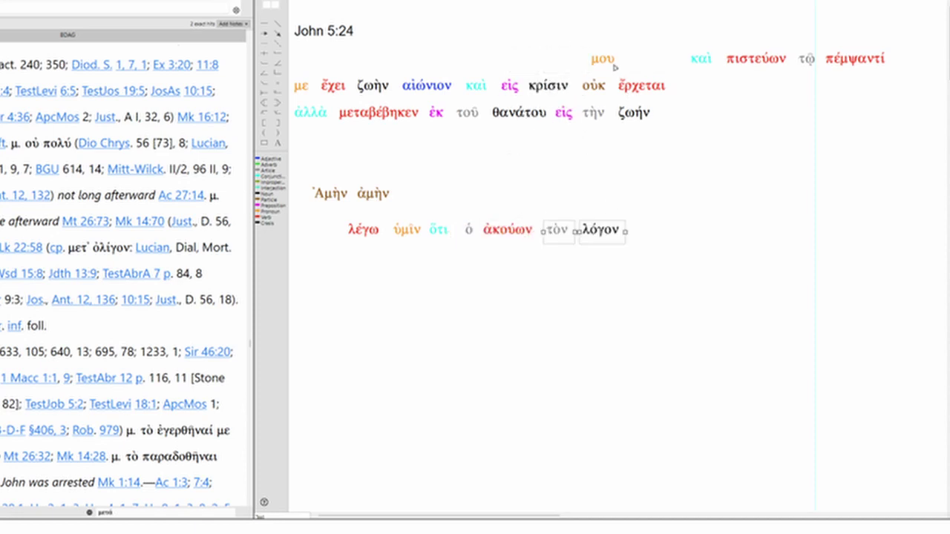
drag(615, 67, 619, 258)
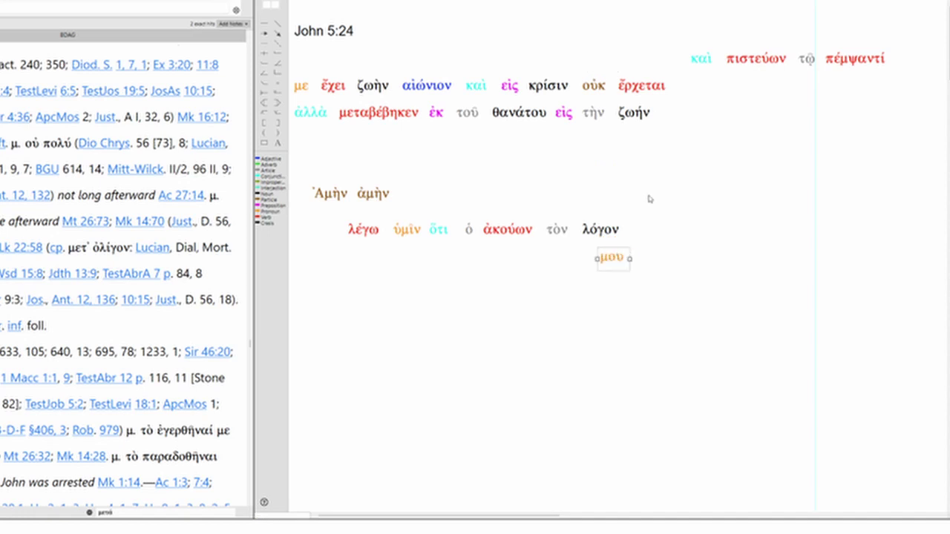
drag(703, 60, 454, 276)
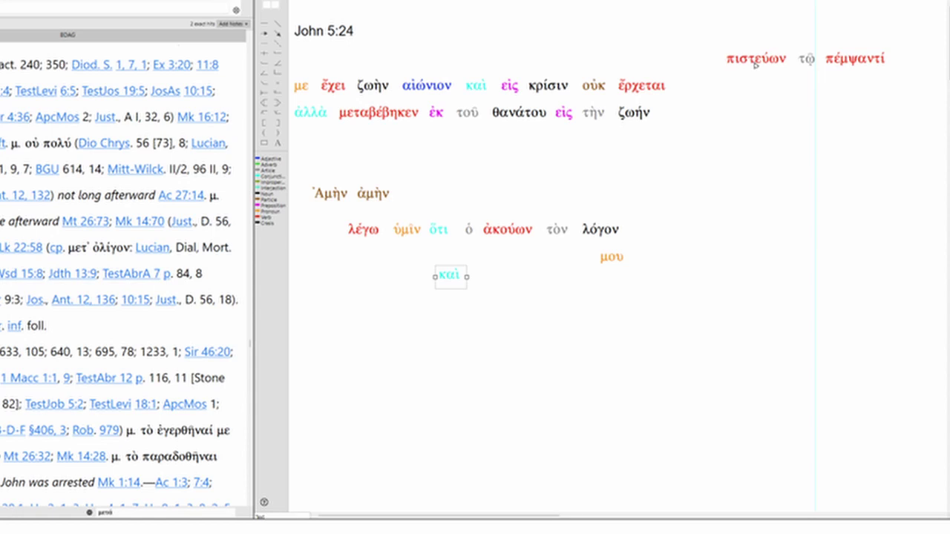
drag(755, 62, 488, 284)
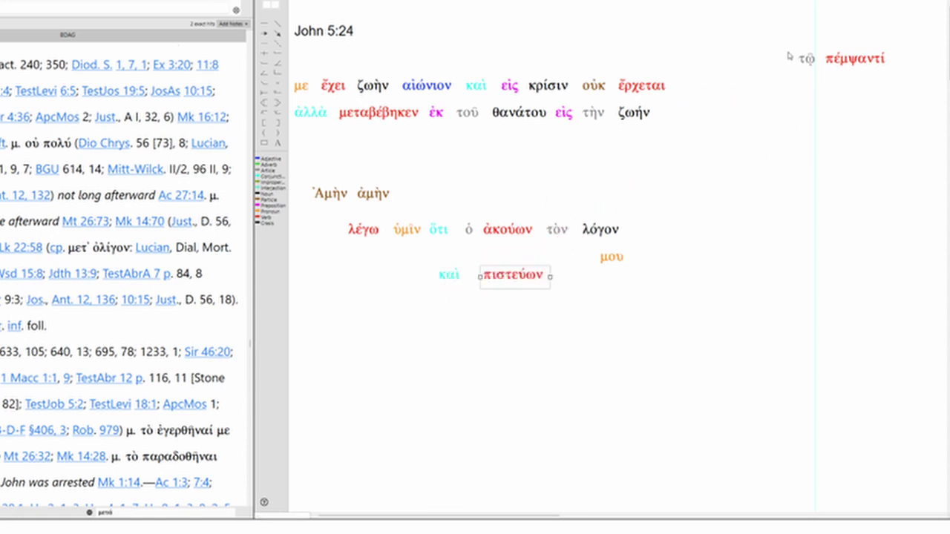
drag(804, 58, 578, 295)
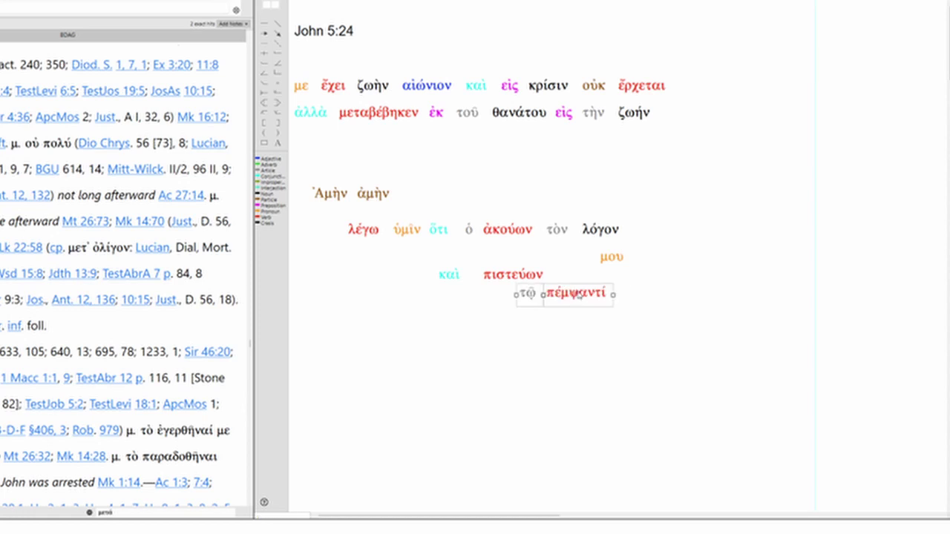
Place με after πέμψαντί, and ἔχει ζωὴν αἰώνιον to the right of μου
click(690, 297)
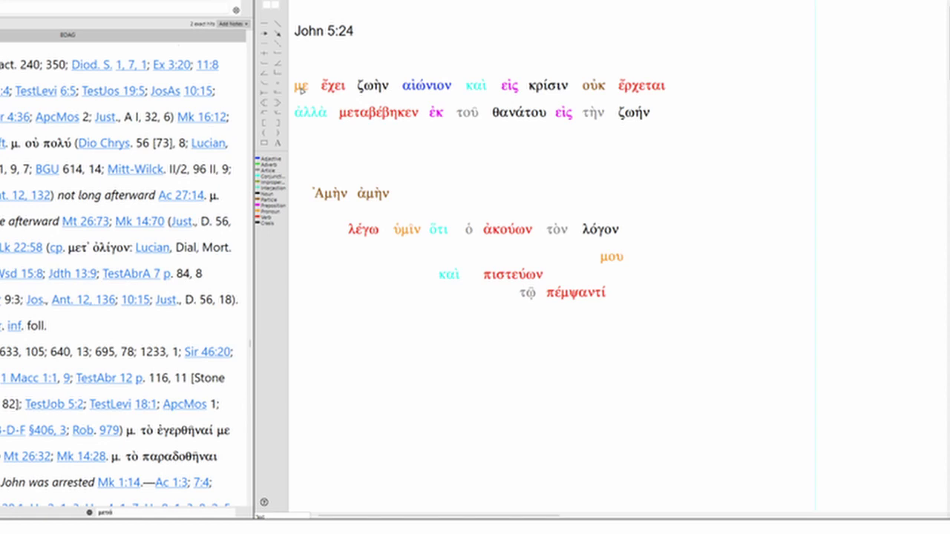
drag(301, 88, 626, 294)
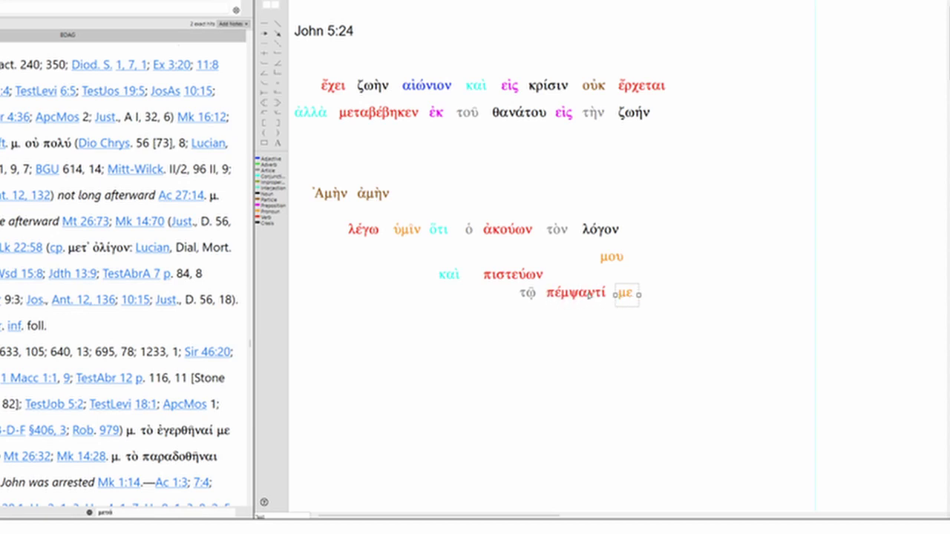
click(310, 112)
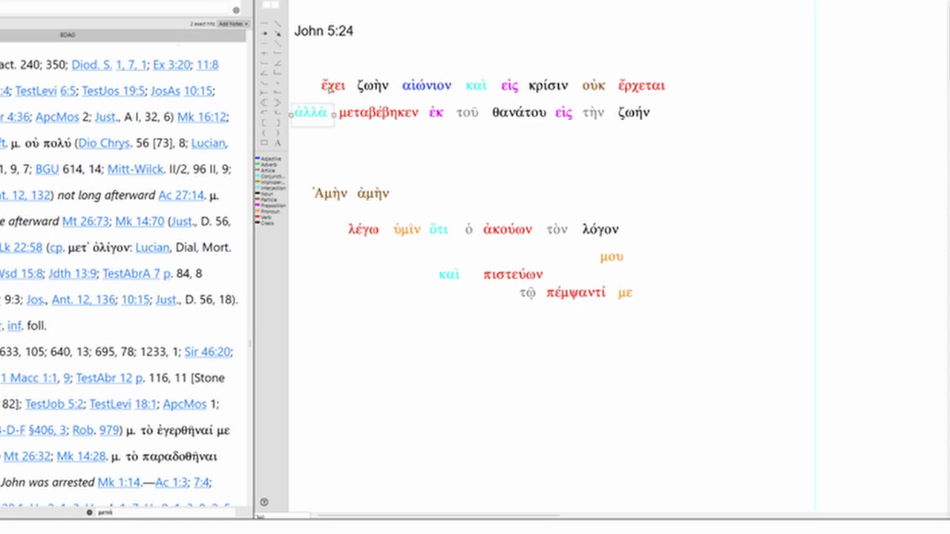
drag(332, 86, 711, 262)
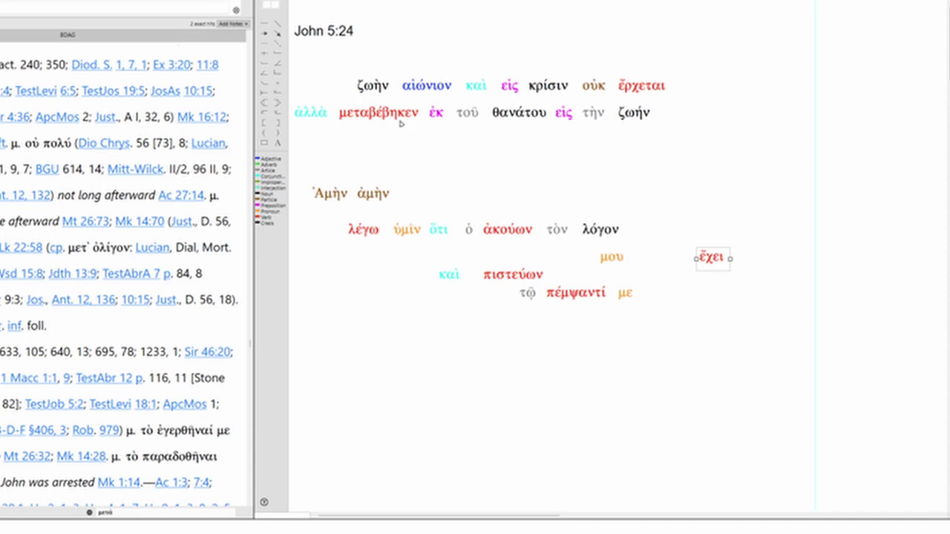
drag(353, 74, 804, 263)
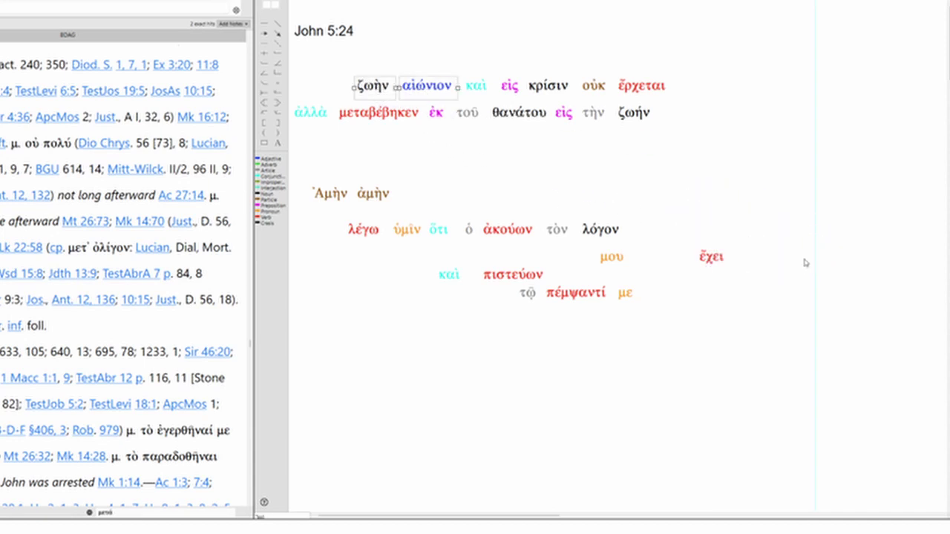
Build the lower clause line καὶ οὐκ ἔρχεται εἰς κρίσιν in the diagram
drag(475, 87, 450, 338)
drag(484, 73, 552, 94)
drag(651, 87, 734, 342)
drag(483, 71, 570, 97)
drag(509, 86, 801, 335)
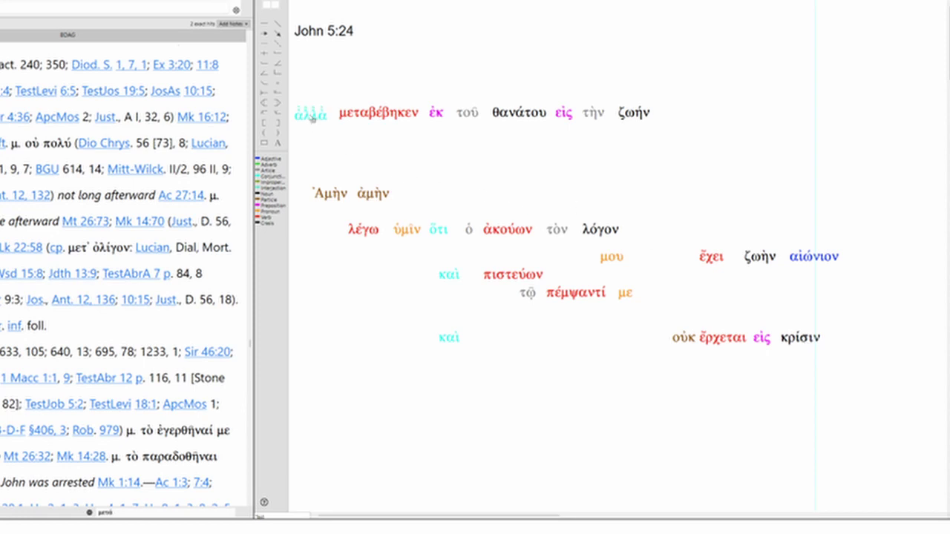
Place ἀλλὰ μεταβέβηκεν below the lower καὶ, with ἐκ τοῦ θανάτου and εἰς τὴν ζωήν beside it
drag(310, 113, 455, 365)
drag(377, 113, 732, 363)
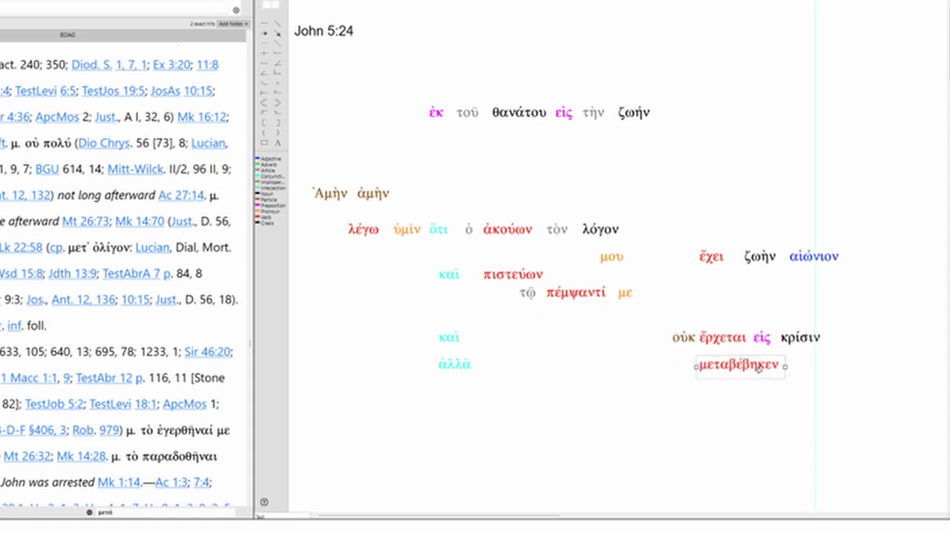
drag(420, 104, 555, 126)
drag(519, 116, 831, 391)
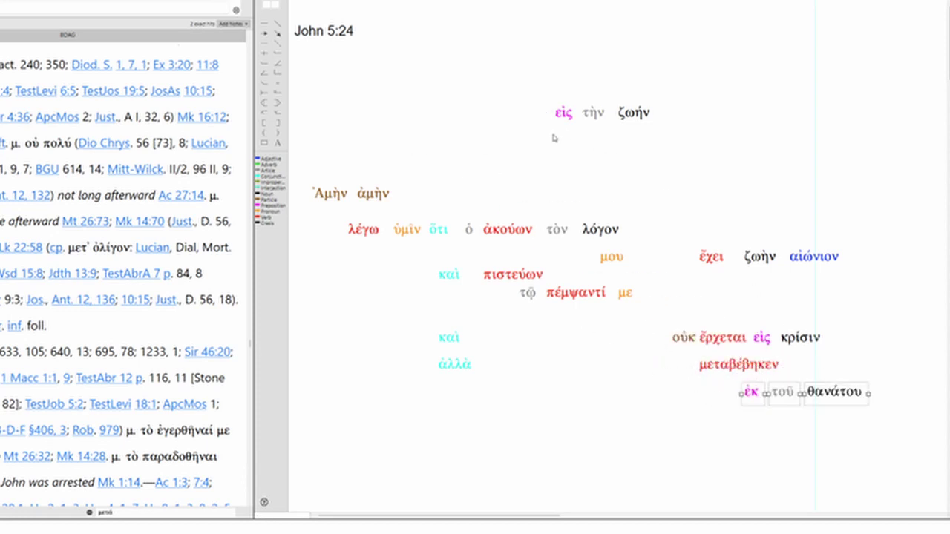
drag(539, 104, 650, 128)
drag(650, 128, 904, 379)
click(834, 442)
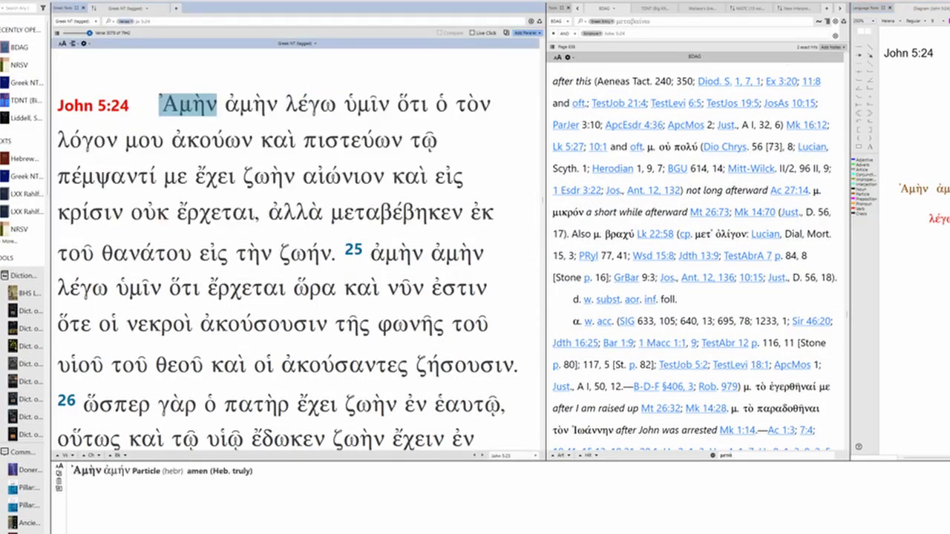
Look up Ἀμὴν in BDAG and scroll the ἀμήν entry to section b, asseverative particle
click(187, 105)
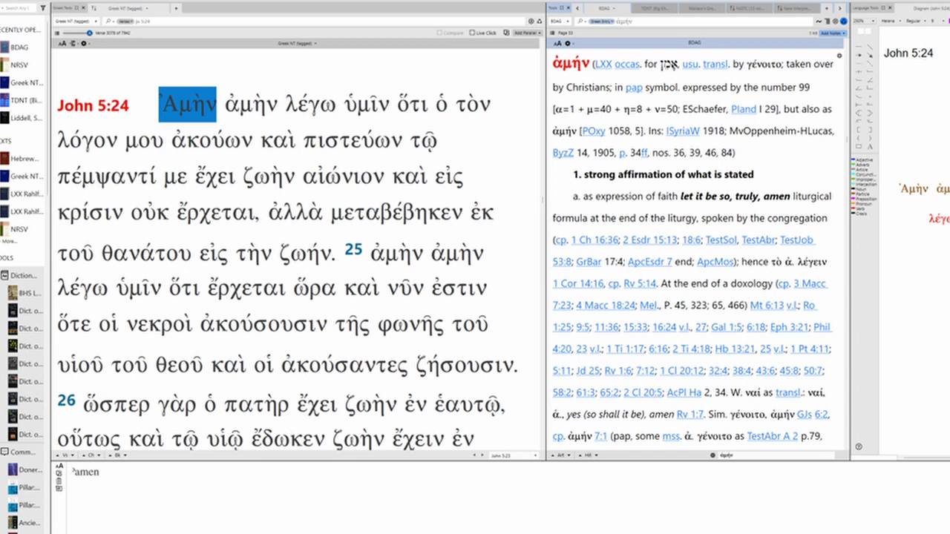
scroll(689, 169, down, 1)
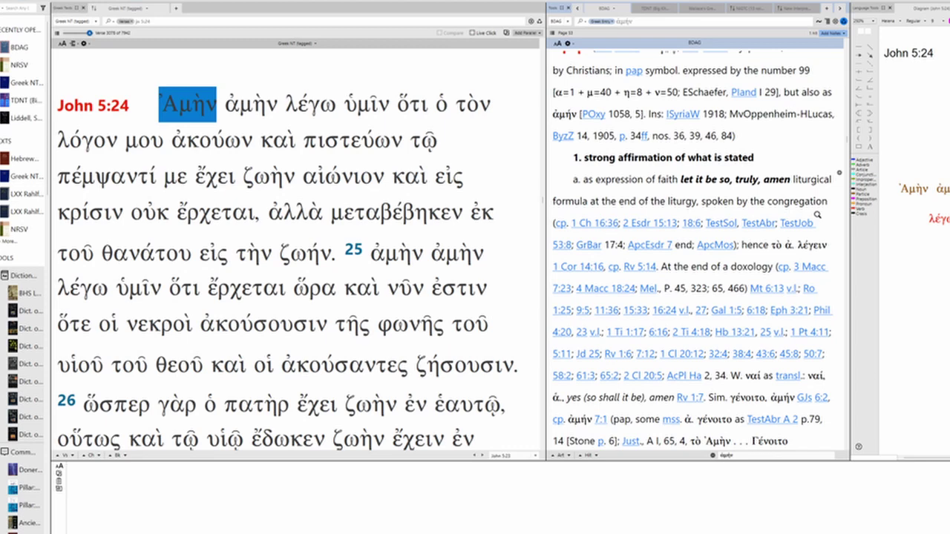
scroll(817, 215, down, 1)
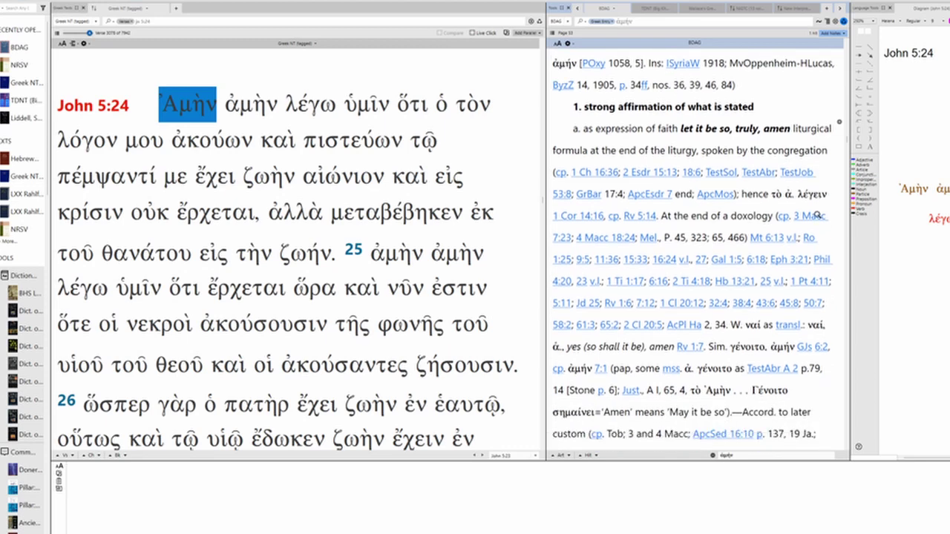
scroll(817, 215, down, 6)
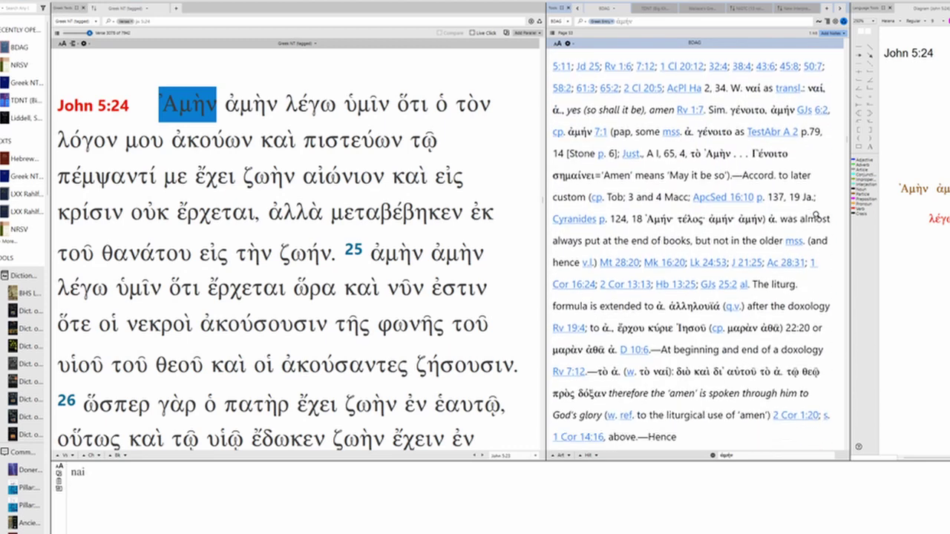
scroll(817, 215, down, 4)
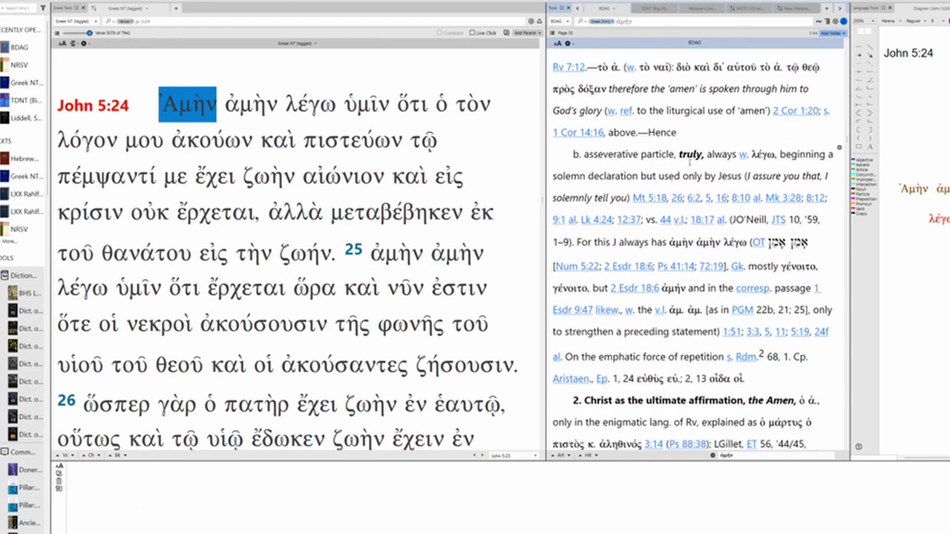
mouse_move(755, 155)
scroll(584, 197, down, 2)
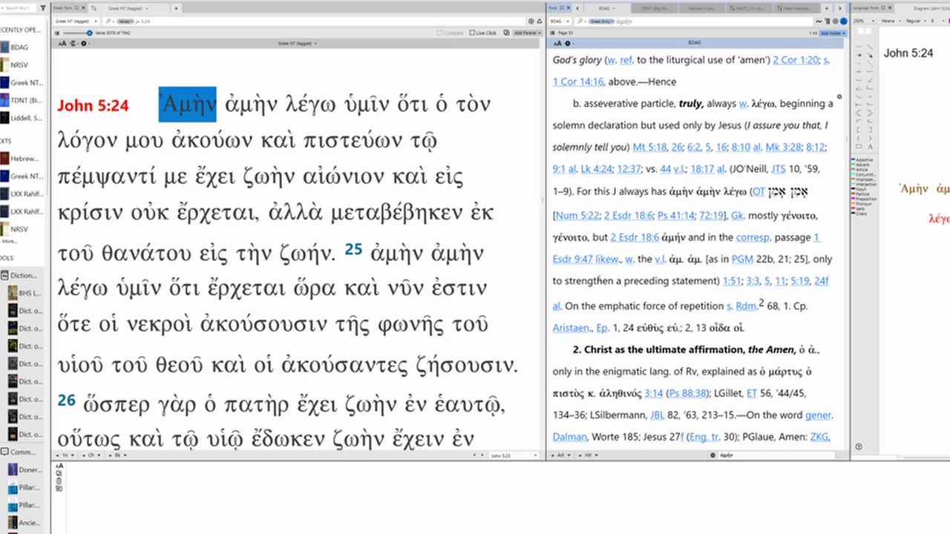
Mark 'the emphatic force of repetition' and the whole asseverative-particle section, clearing stray typed letters
text(am)
key(BackSpace)
key(BackSpace)
drag(579, 306, 725, 306)
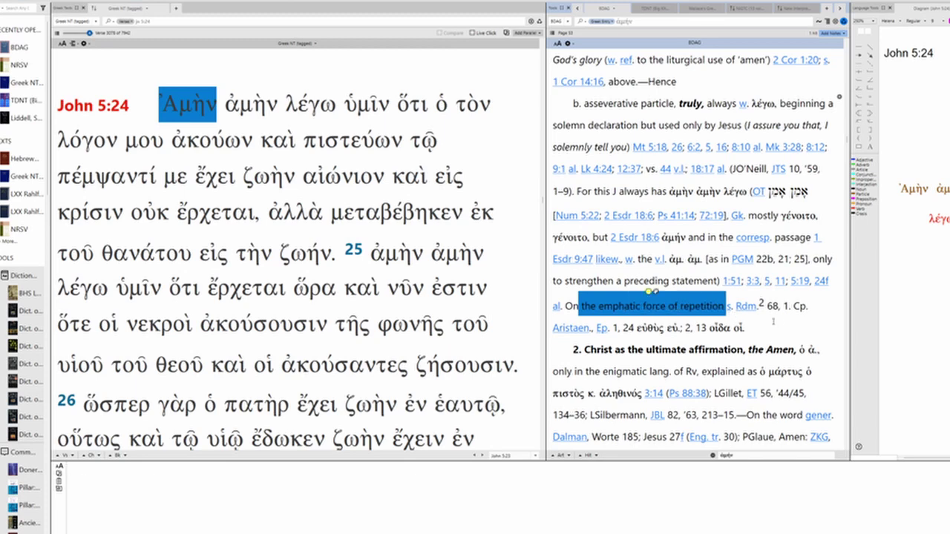
click(774, 321)
scroll(775, 321, down, 1)
scroll(776, 319, up, 2)
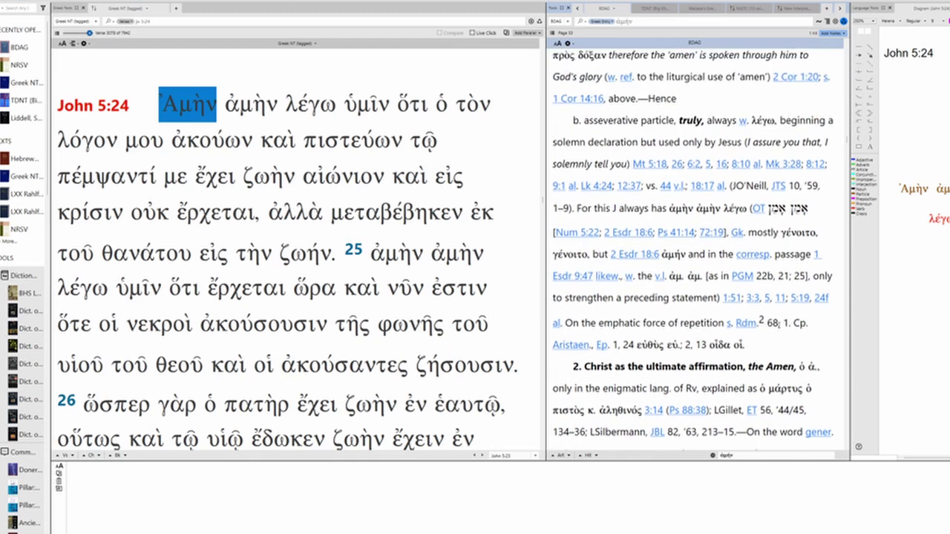
drag(756, 342, 565, 120)
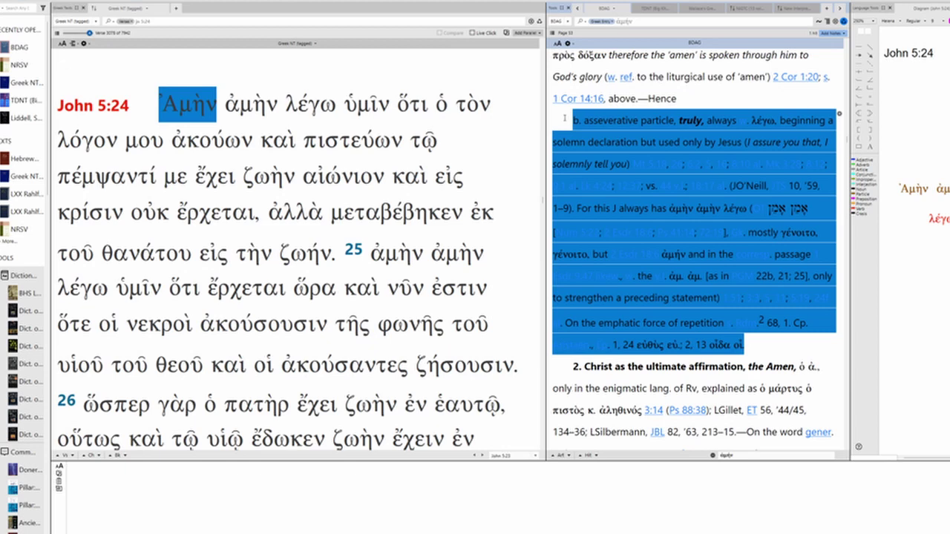
click(642, 121)
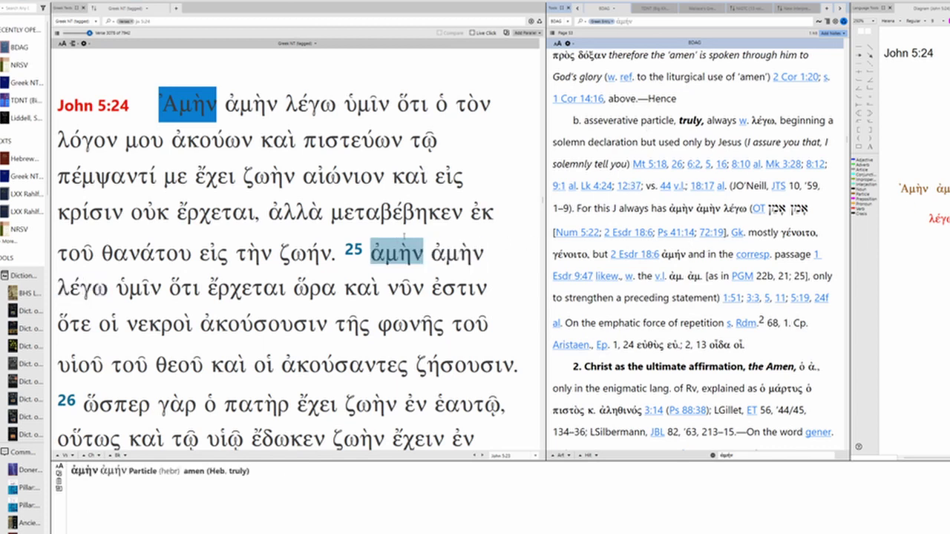
scroll(397, 252, up, 3)
scroll(397, 245, up, 3)
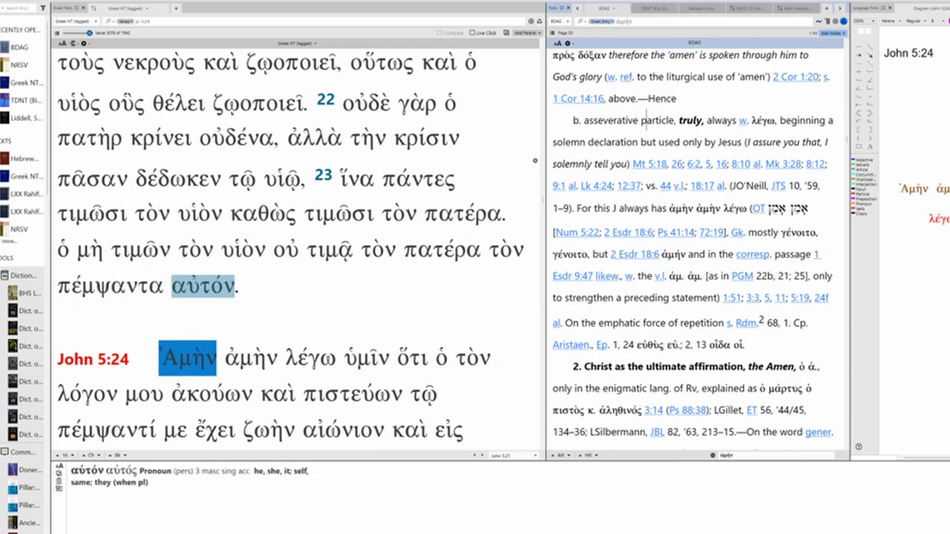
scroll(202, 284, down, 3)
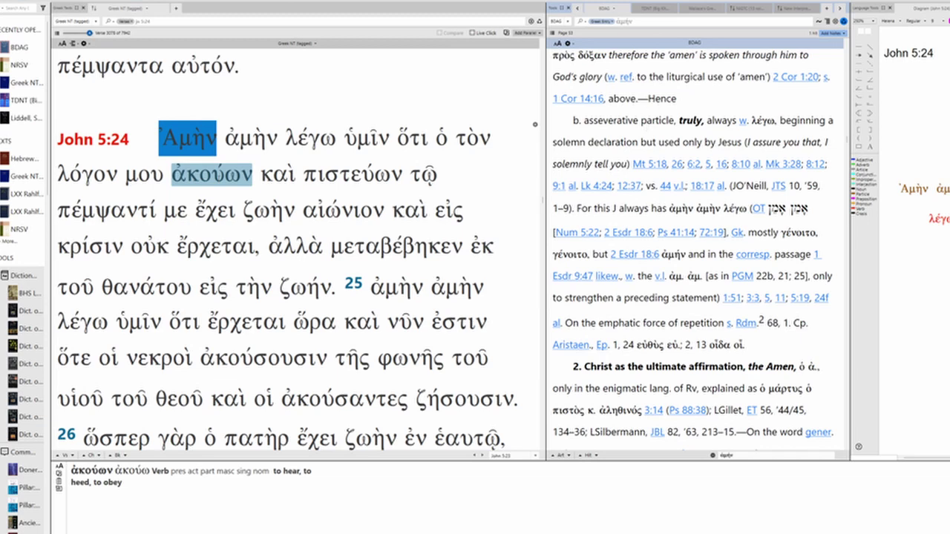
Open BDAG's λέγω entry and highlight 'assure', 'assert' and the direct-discourse wording in sense 2d
double_click(312, 139)
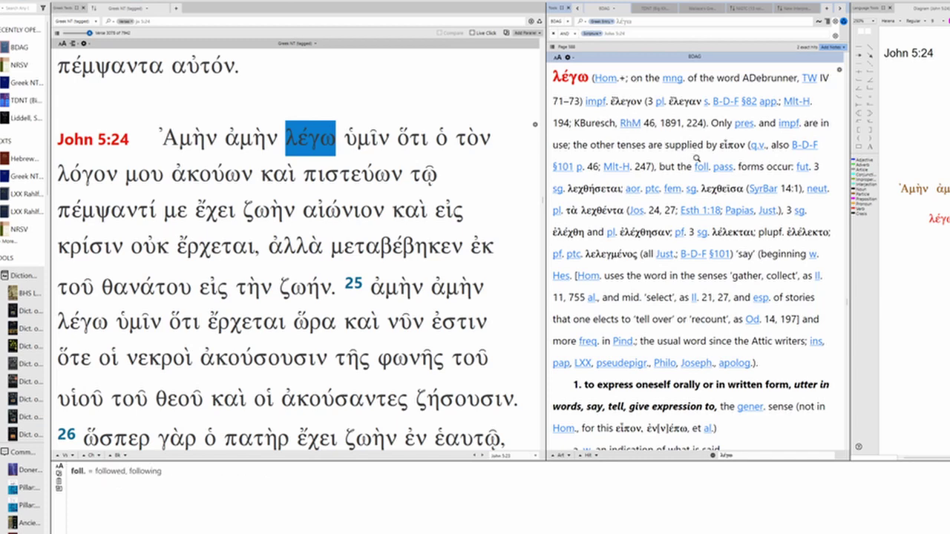
scroll(696, 158, down, 4)
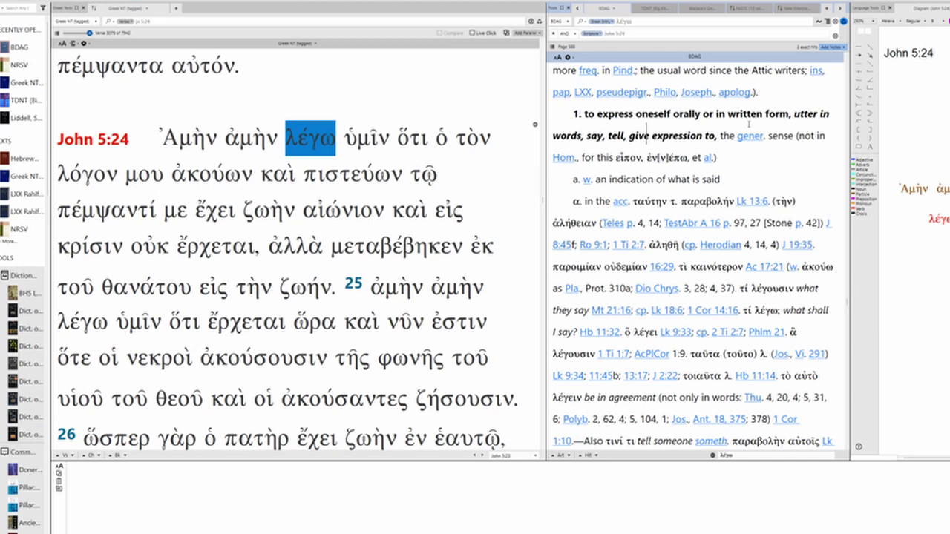
scroll(750, 122, down, 10)
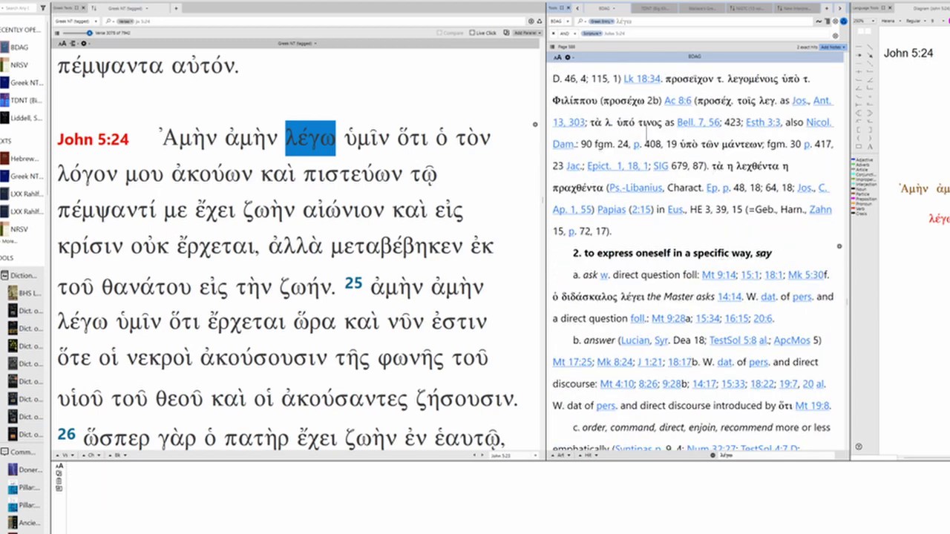
scroll(780, 255, down, 5)
double_click(598, 141)
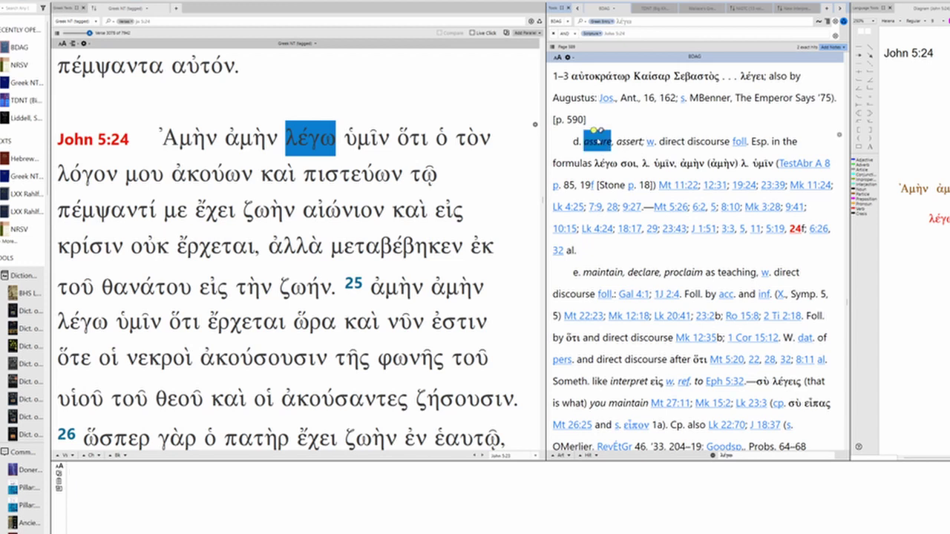
double_click(628, 142)
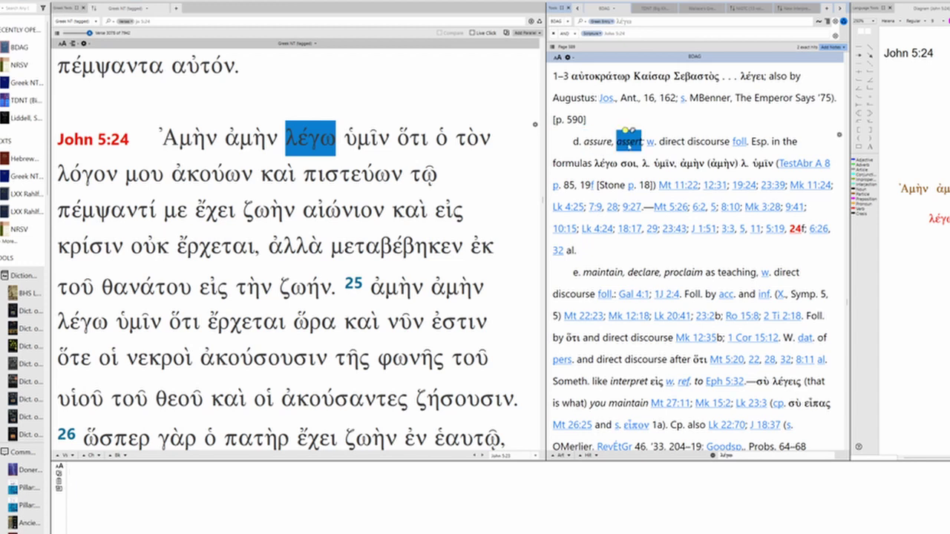
drag(665, 141, 729, 141)
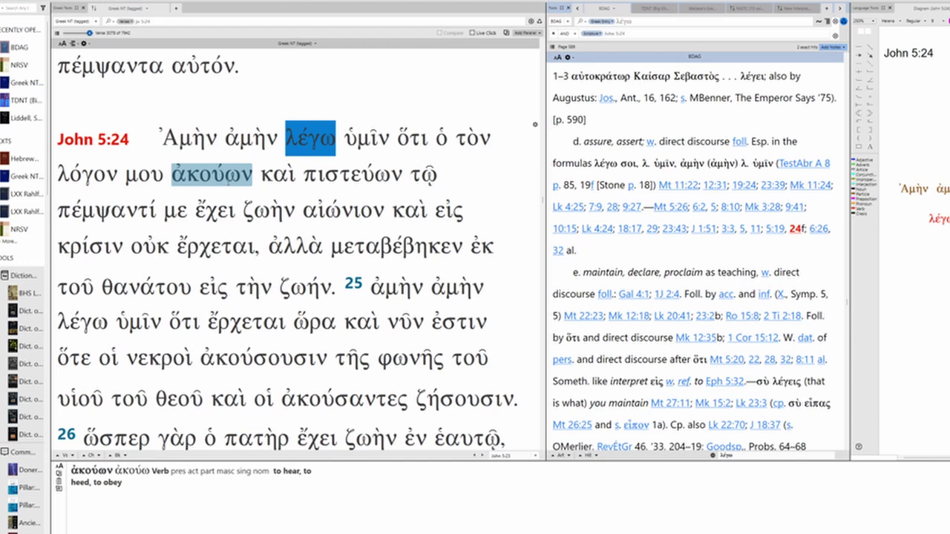
Look up ἀκούων in BDAG and scroll to its John 5:24 citation
click(211, 175)
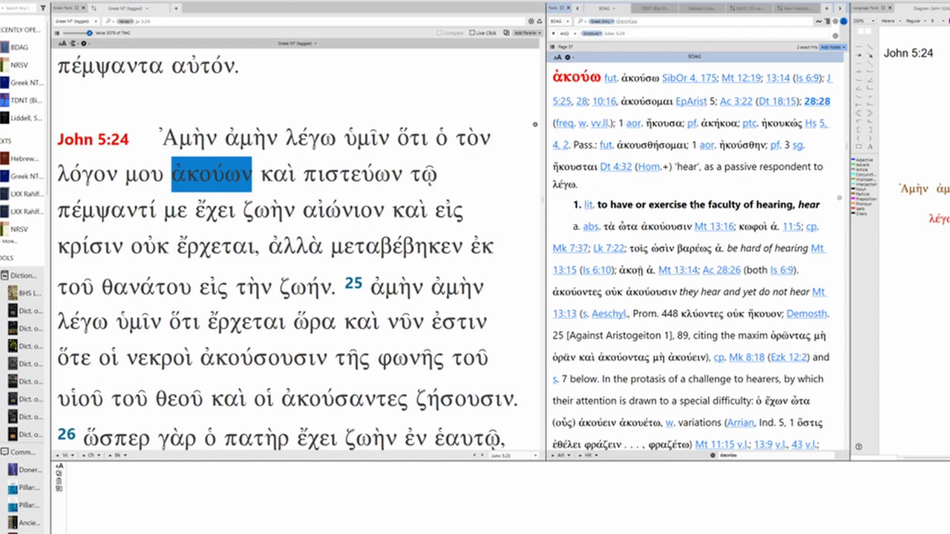
scroll(782, 203, down, 5)
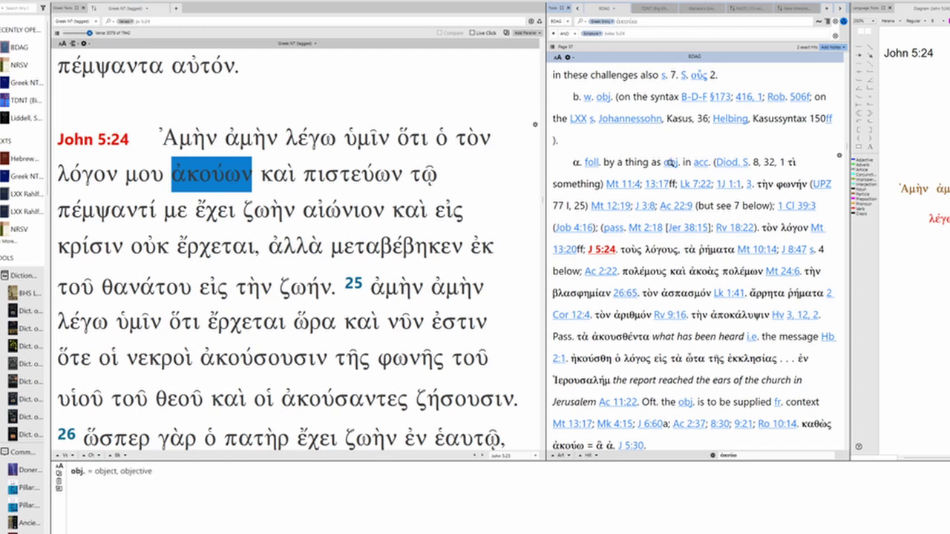
mouse_move(701, 164)
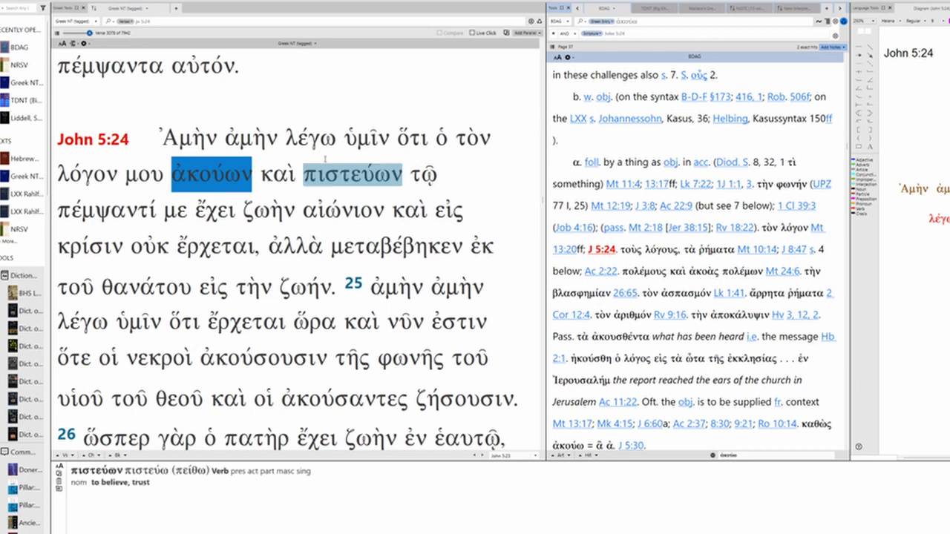
Check BDAG's λόγος entry at 'divine word', then bring up the πιστεύω entry
mouse_move(88, 175)
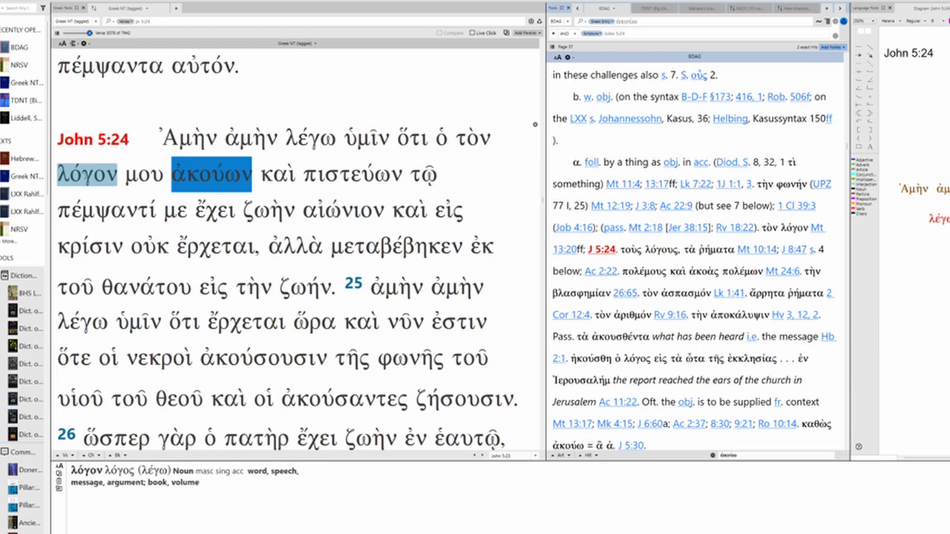
click(87, 175)
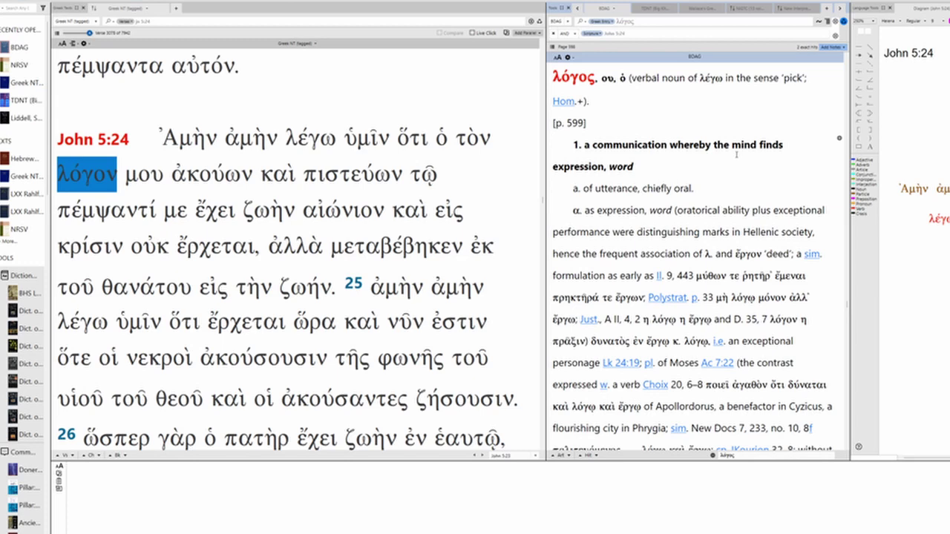
scroll(664, 259, down, 10)
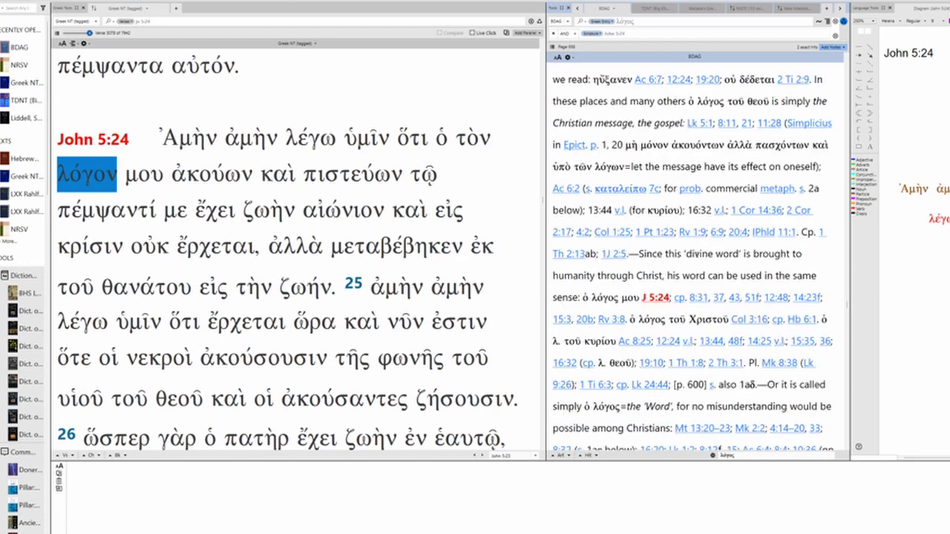
drag(693, 254, 735, 254)
click(738, 253)
mouse_move(605, 297)
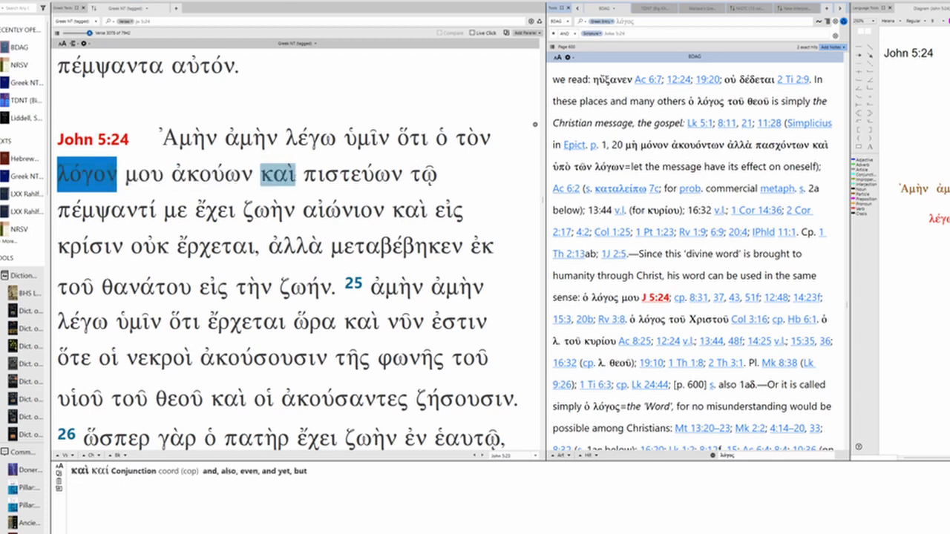
click(373, 178)
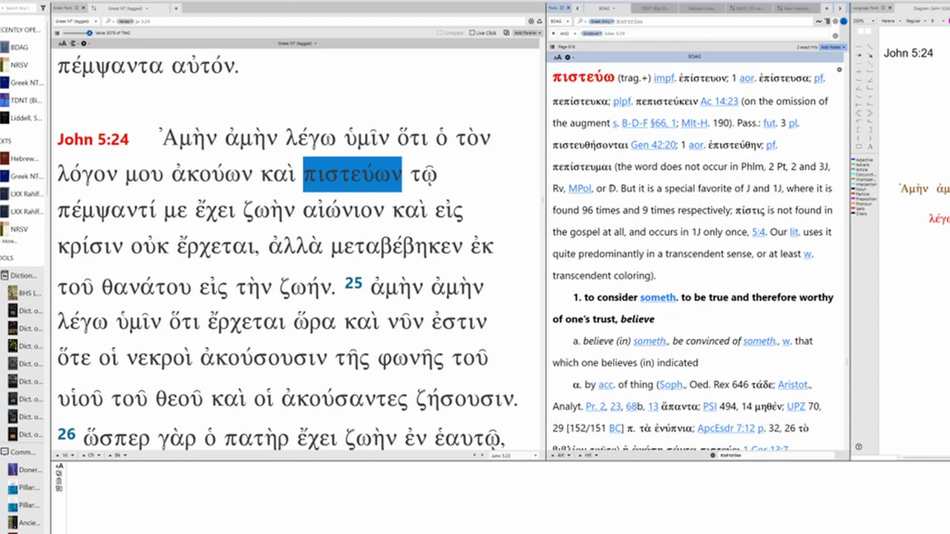
Scroll BDAG's πιστεύω entry to sense 2b and mark 'Jesus' and 'God' beside J 5:24
scroll(697, 244, down, 10)
drag(581, 282, 730, 283)
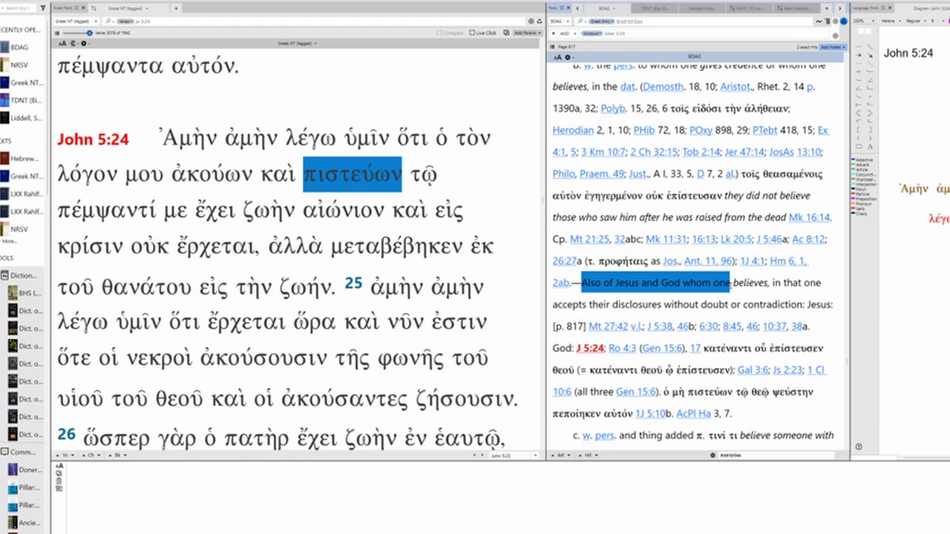
double_click(819, 305)
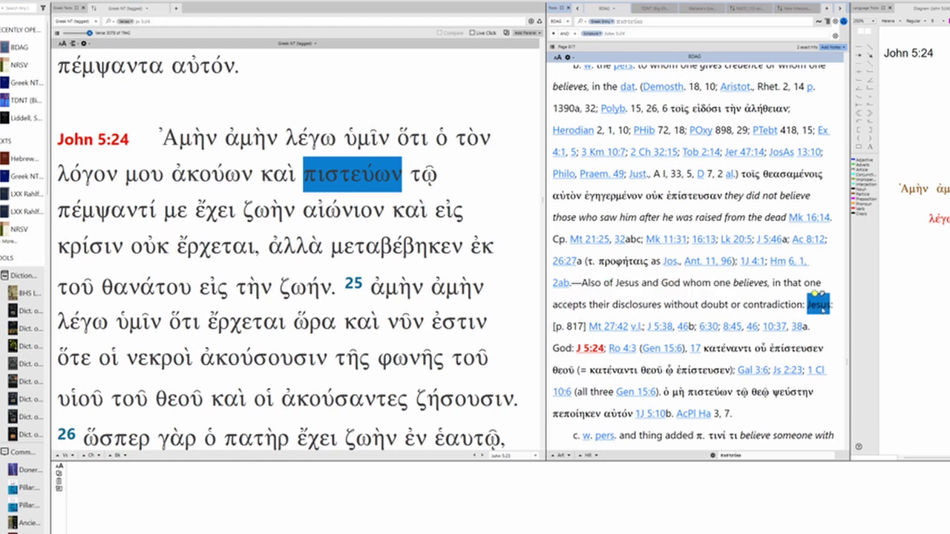
double_click(561, 347)
scroll(561, 343, up, 3)
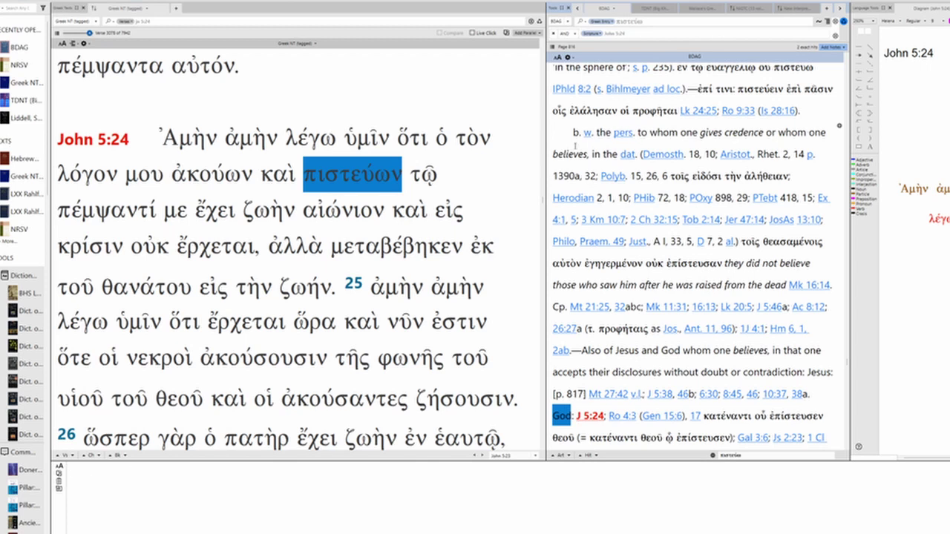
mouse_move(626, 155)
mouse_move(106, 211)
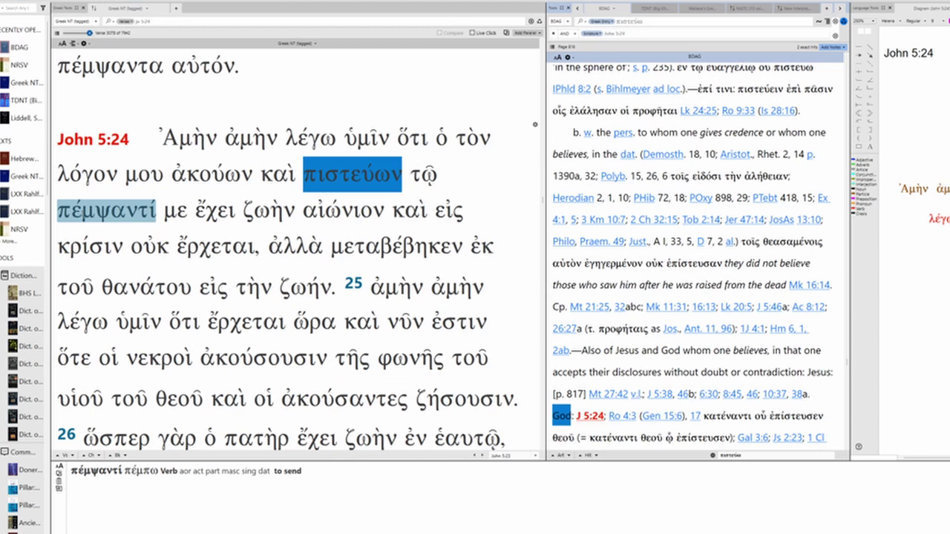
mouse_move(215, 210)
mouse_move(175, 210)
Look up πέμψαντί in BDAG, scrolling the πέμπω entry to its end and back to sense 1
click(106, 210)
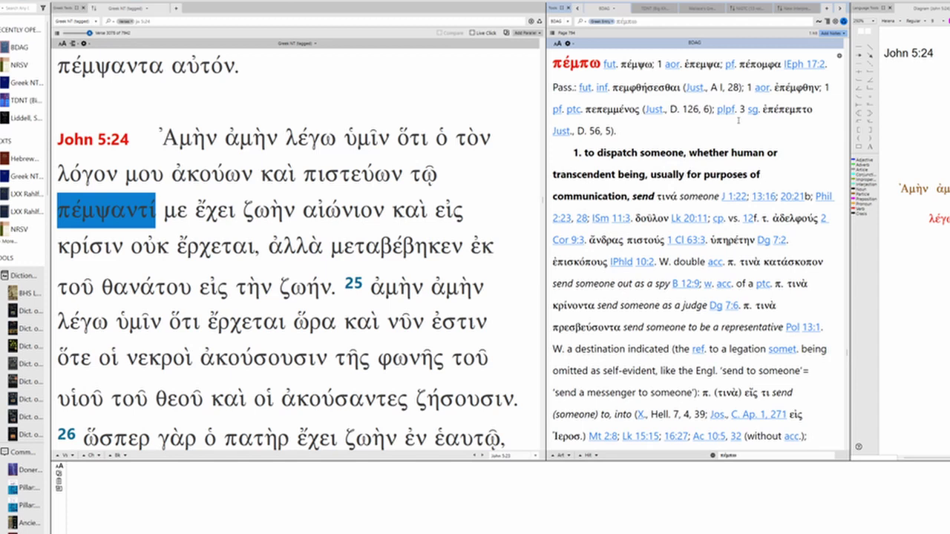
scroll(738, 120, down, 1)
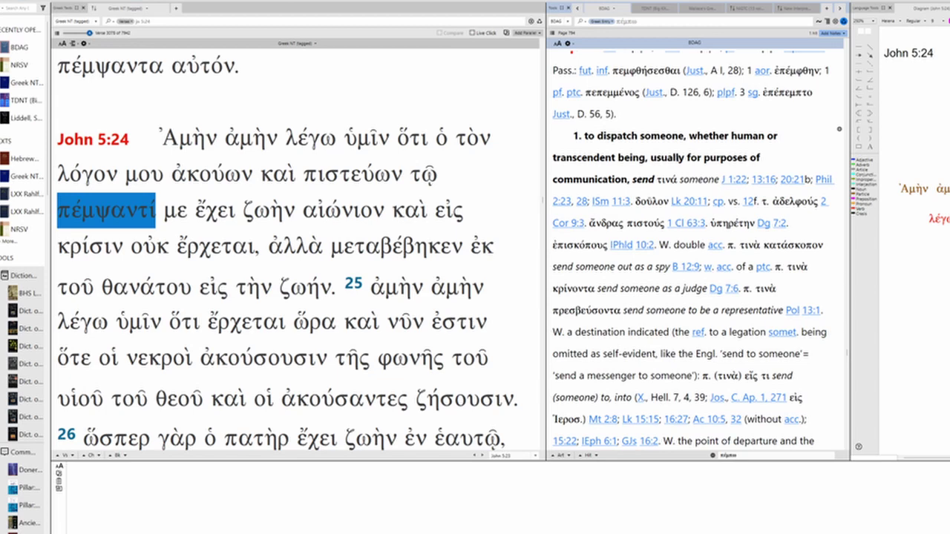
scroll(742, 223, down, 5)
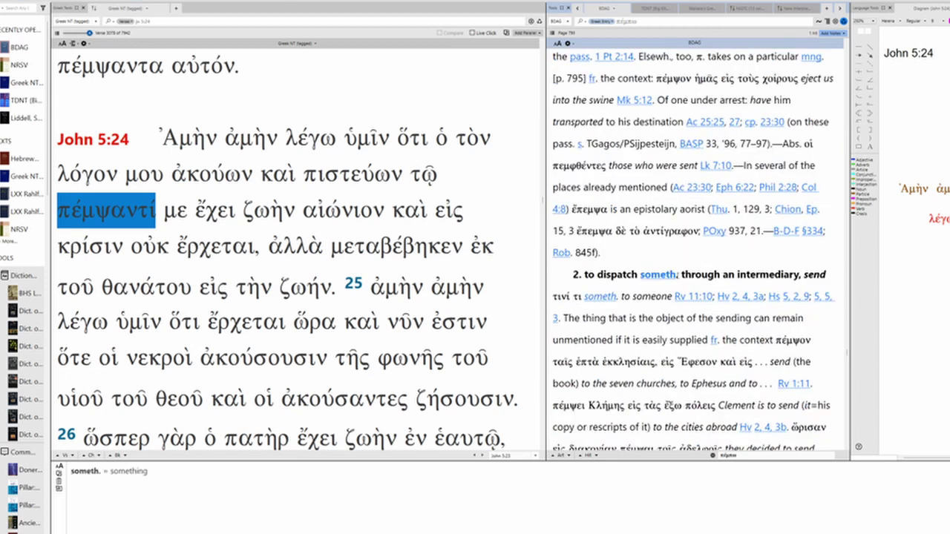
scroll(772, 273, down, 3)
scroll(775, 265, down, 10)
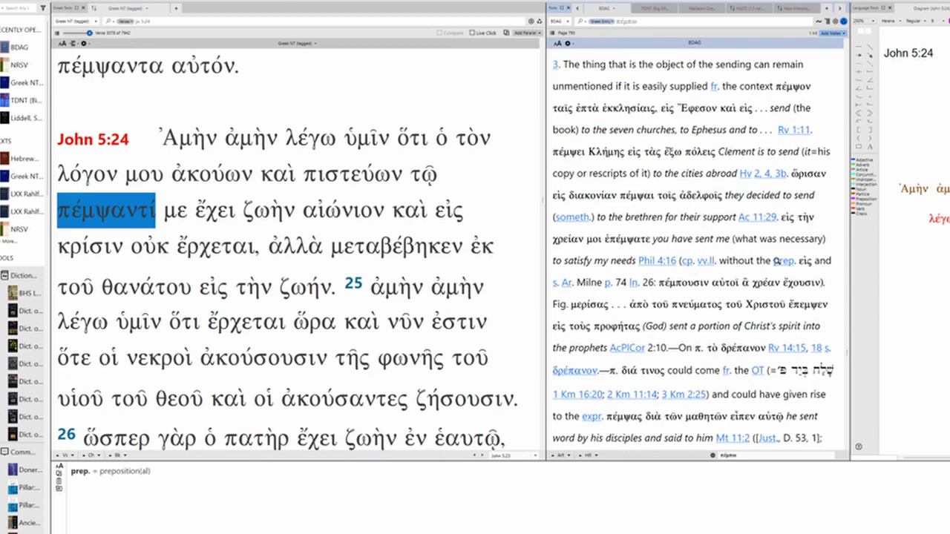
scroll(759, 250, up, 12)
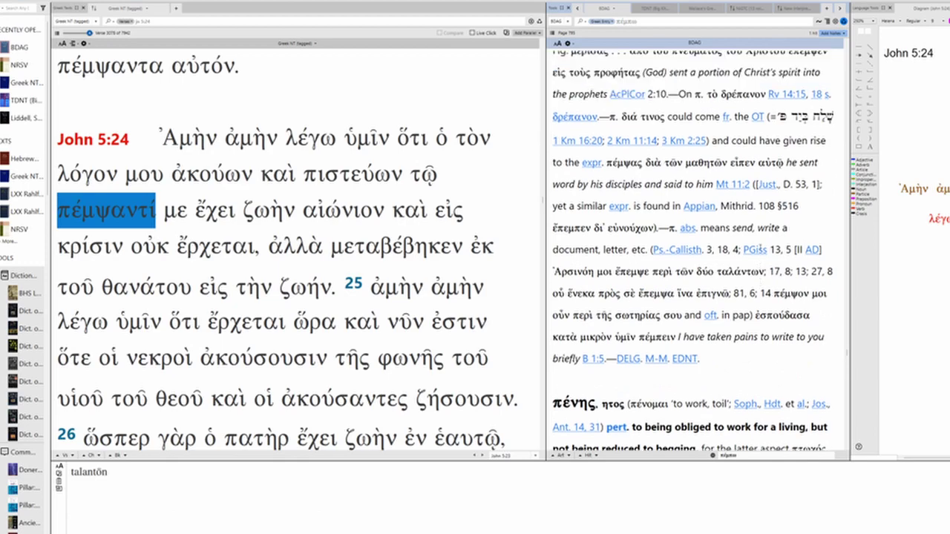
scroll(759, 247, up, 10)
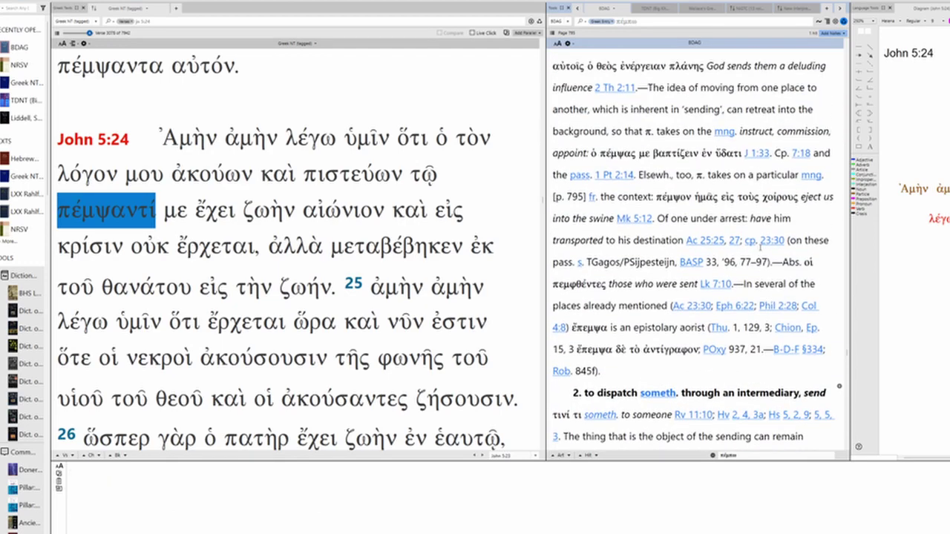
scroll(760, 247, up, 10)
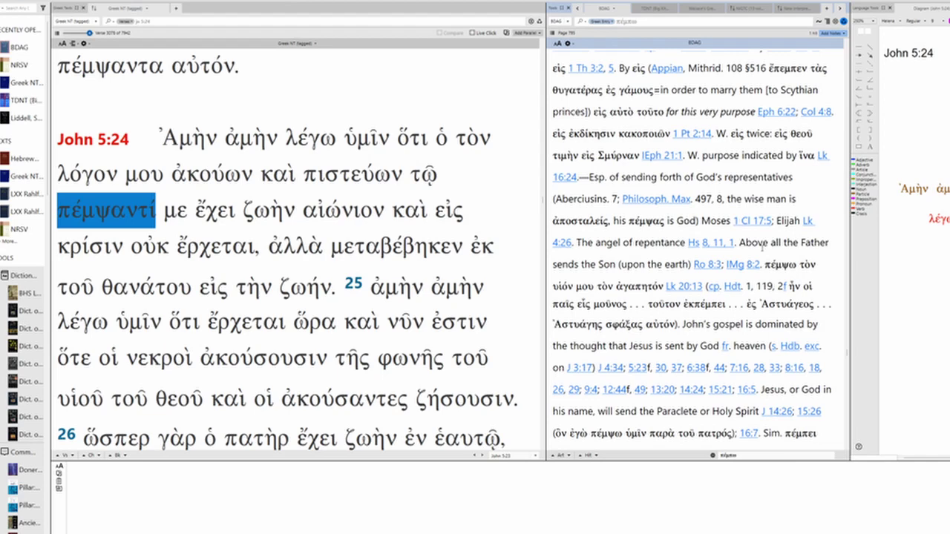
scroll(762, 245, up, 5)
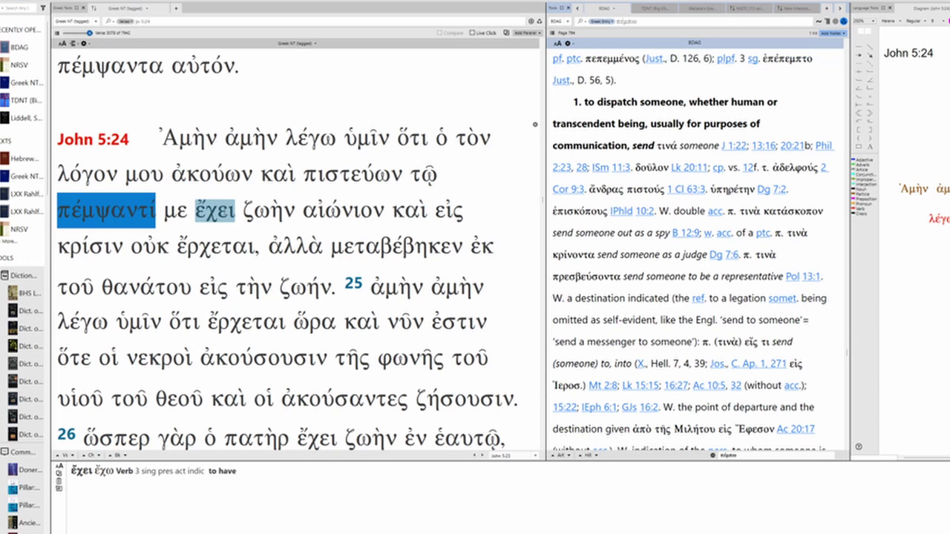
Look up ἔχει in BDAG's ἔχω entry, erasing stray 'ti' and 'phulla' typed in the notes panel
double_click(215, 211)
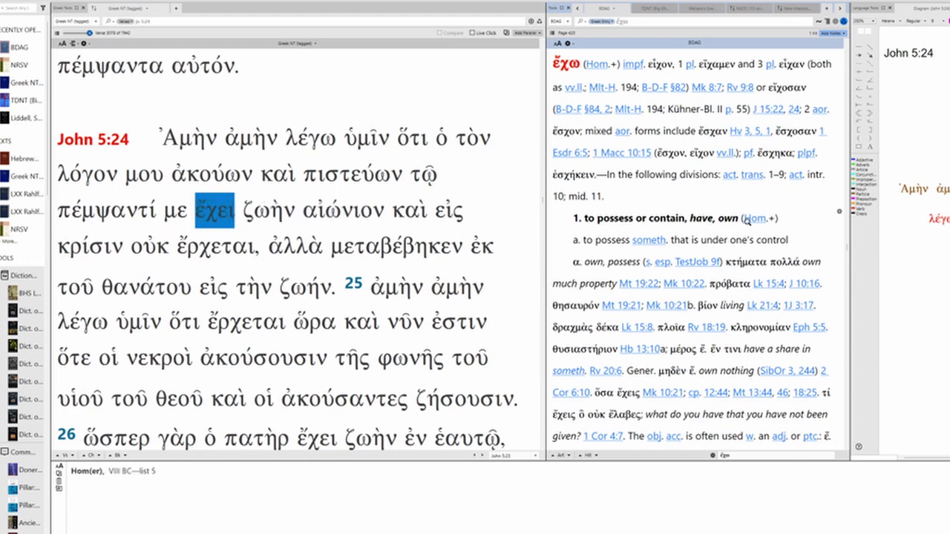
scroll(746, 222, down, 5)
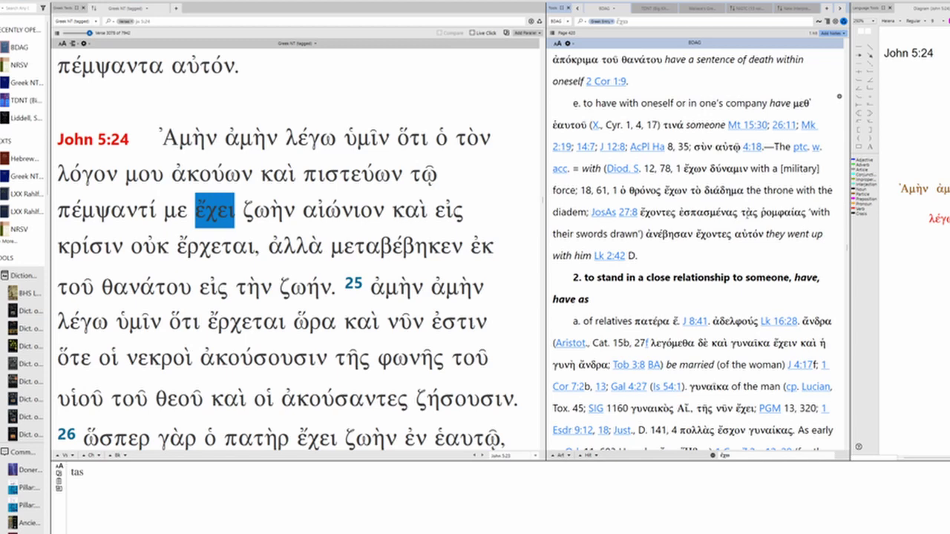
scroll(745, 216, down, 10)
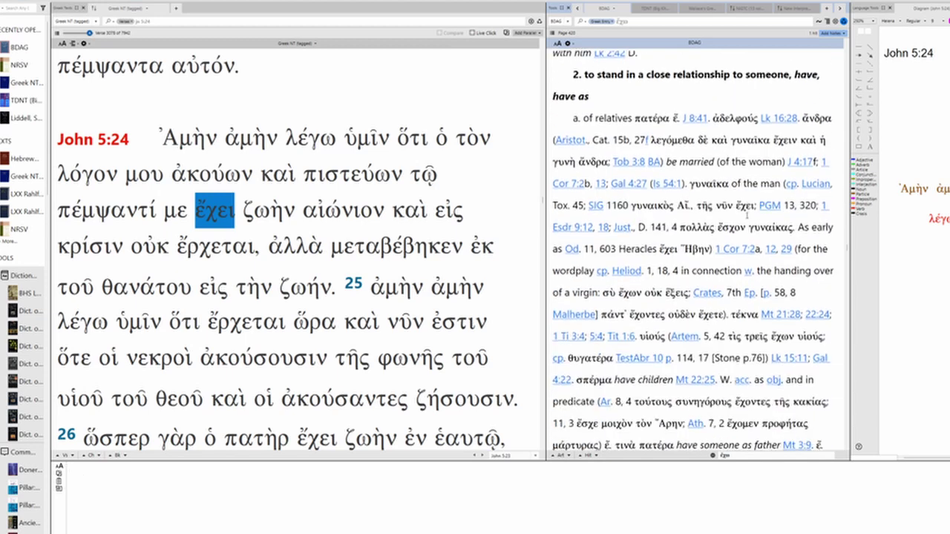
scroll(746, 214, down, 10)
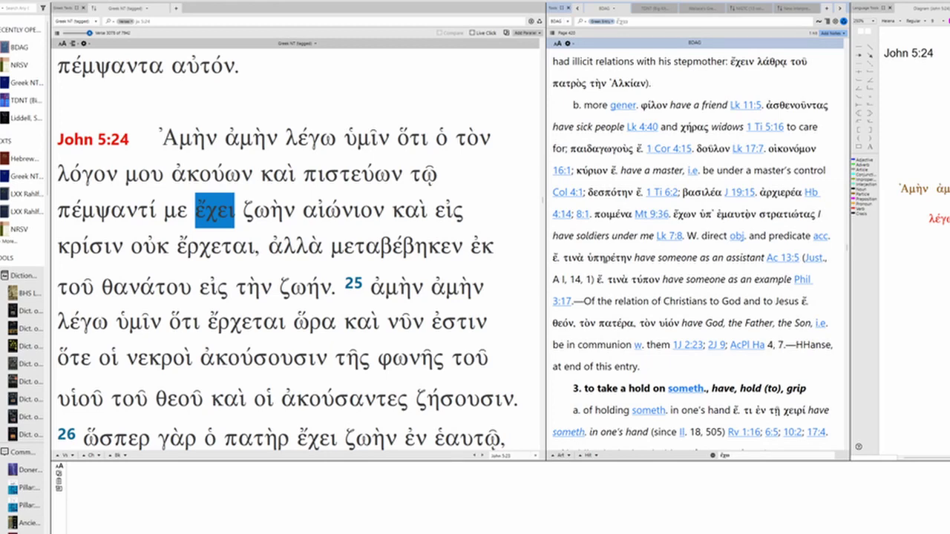
scroll(746, 215, down, 3)
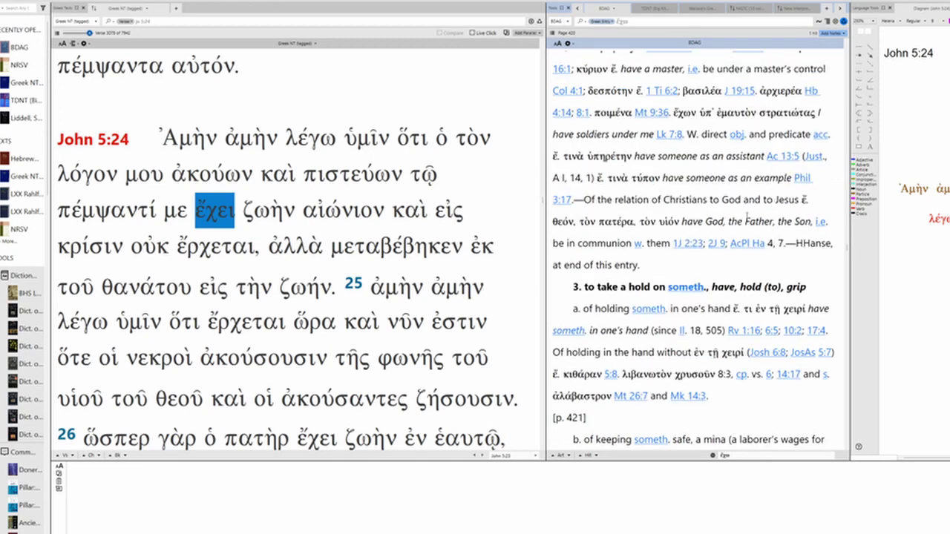
scroll(747, 216, down, 3)
text(ti)
key(BackSpace)
key(BackSpace)
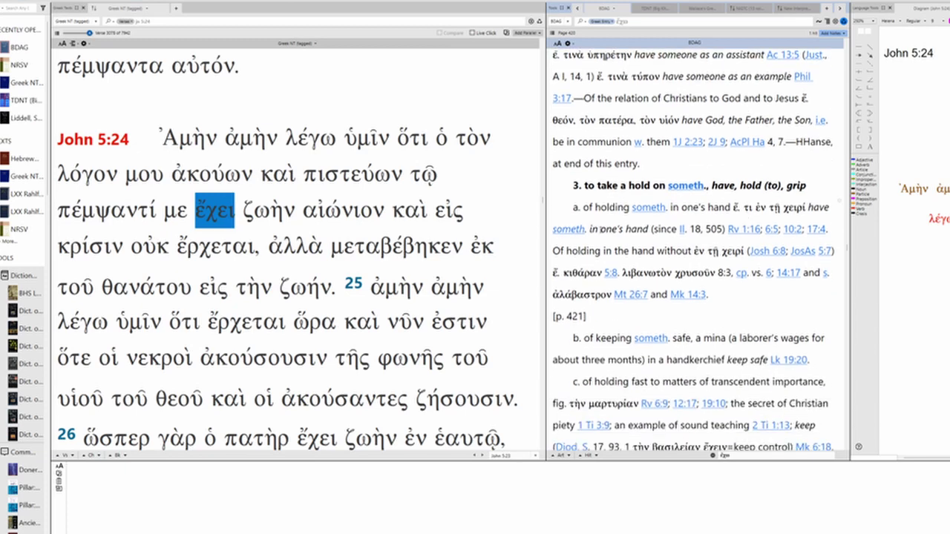
scroll(645, 231, down, 5)
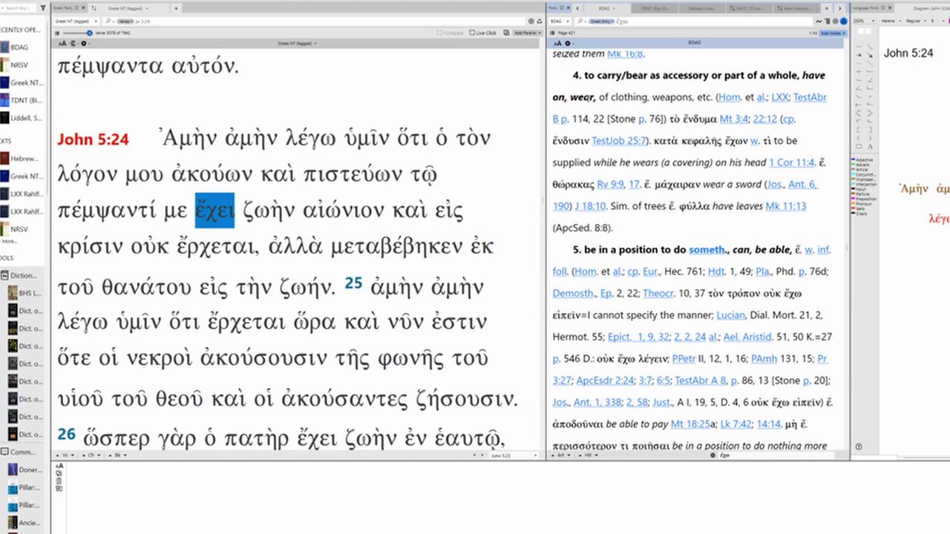
text(phulla)
scroll(694, 217, down, 5)
key(BackSpace)
key(BackSpace)
key(BackSpace)
key(BackSpace)
key(BackSpace)
key(BackSpace)
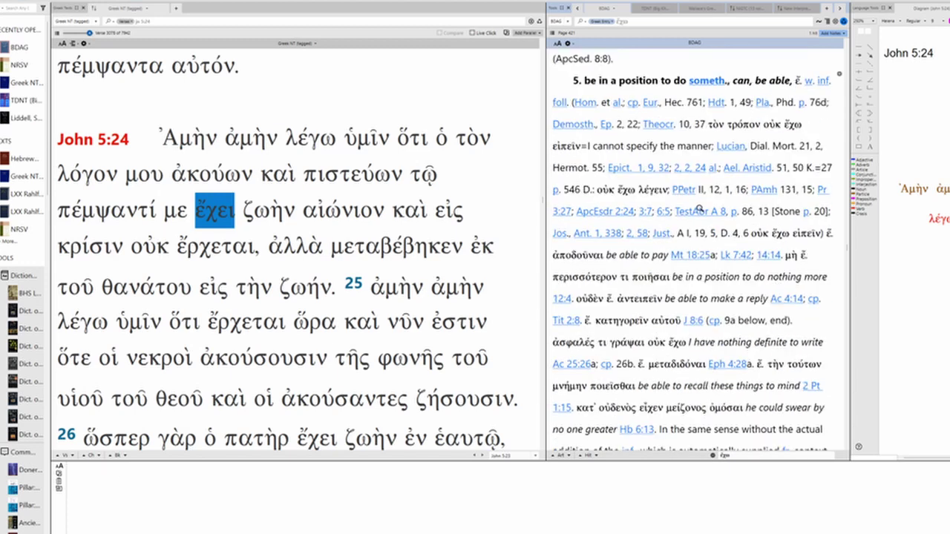
Scroll the ἔχω entry down through sense 9 to sense 10, 'to be in some state or condition'
scroll(699, 210, down, 5)
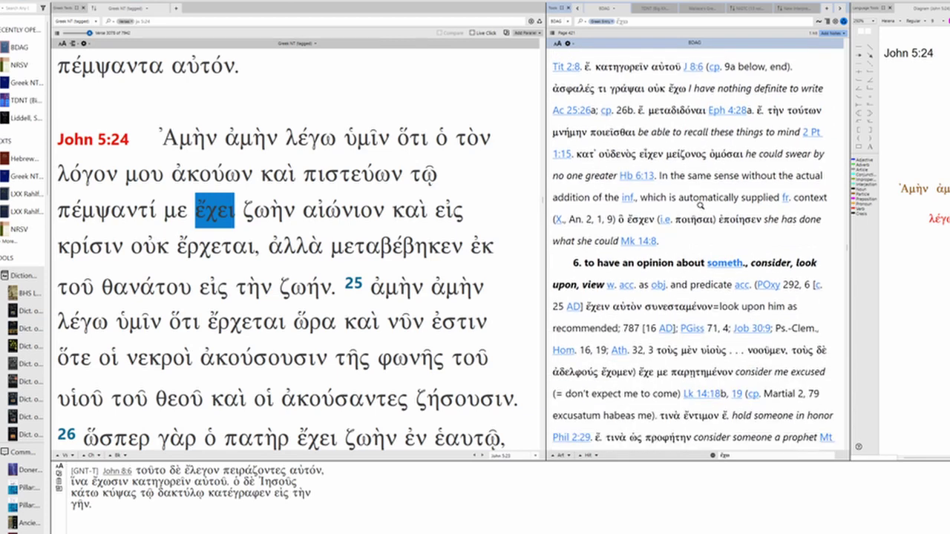
scroll(699, 206, down, 3)
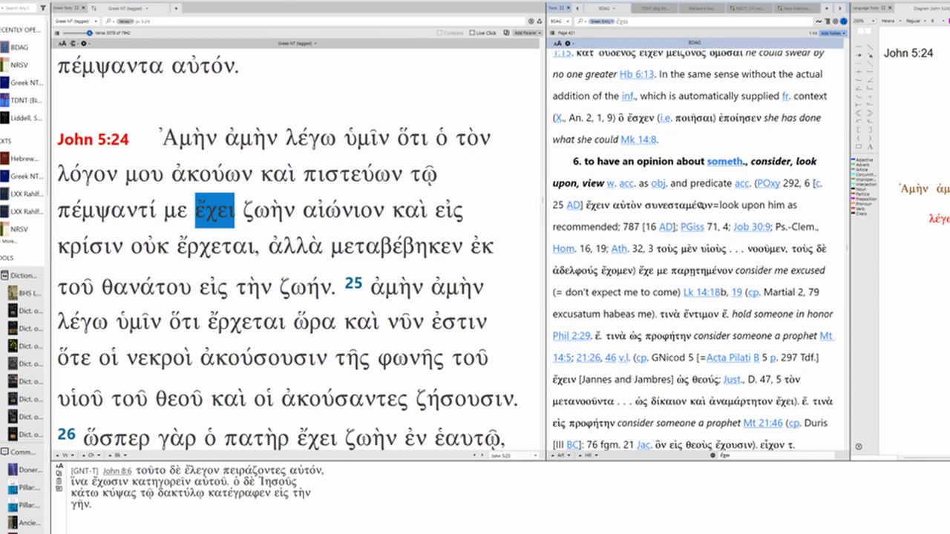
mouse_move(658, 190)
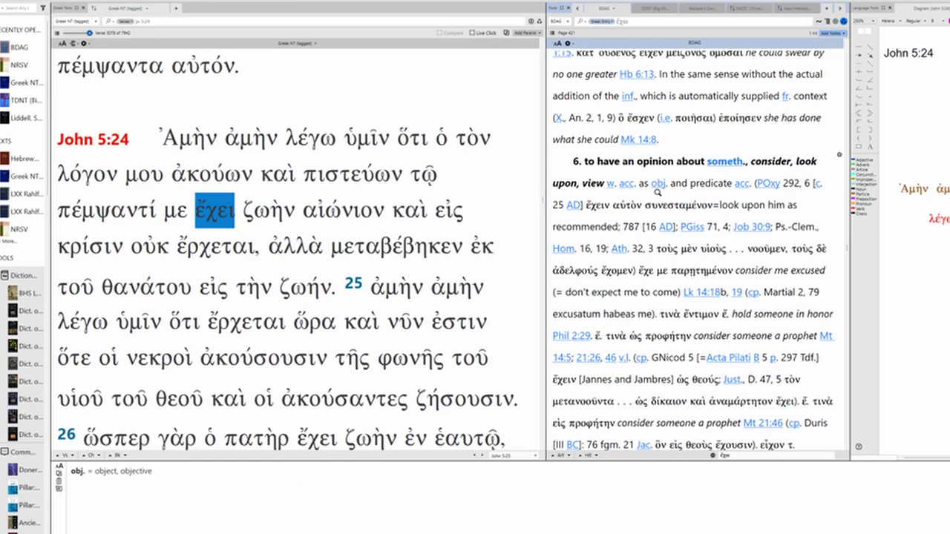
scroll(656, 191, down, 7)
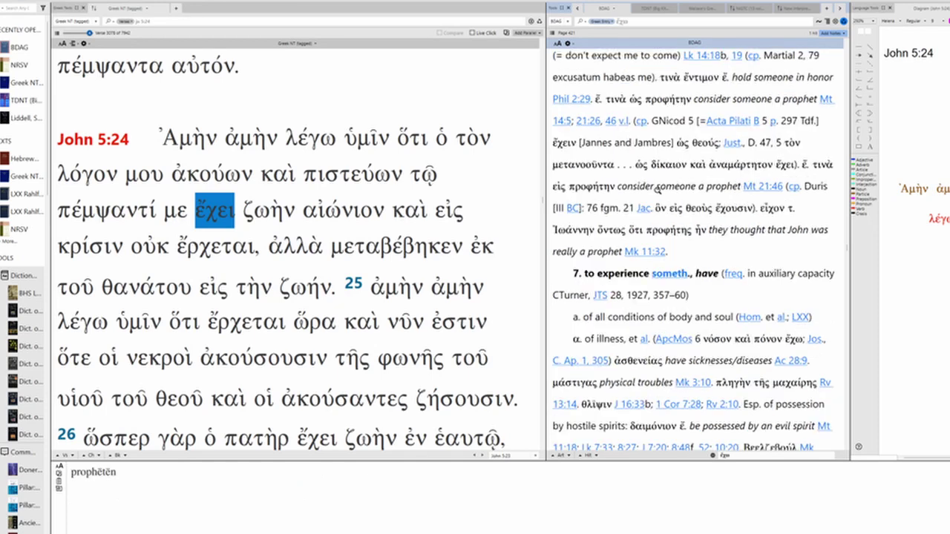
scroll(656, 188, down, 1)
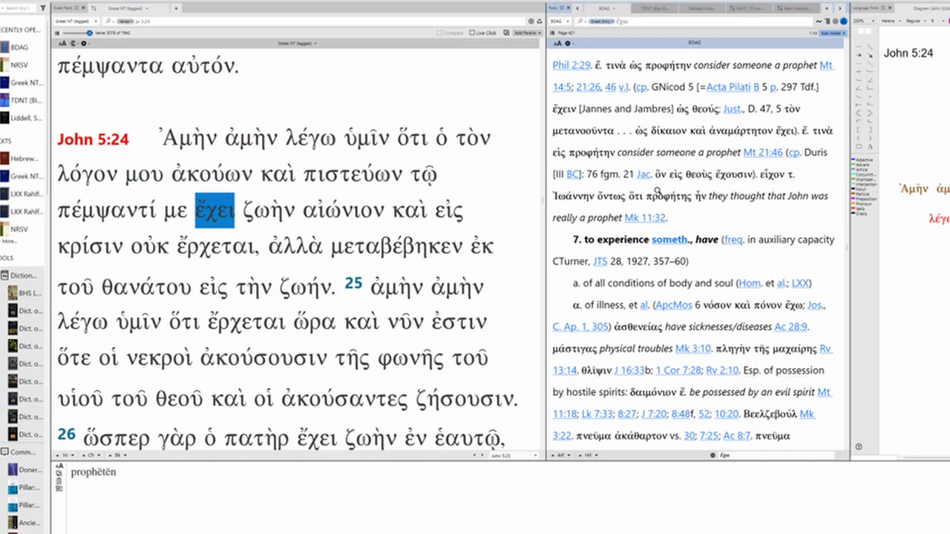
scroll(656, 191, down, 2)
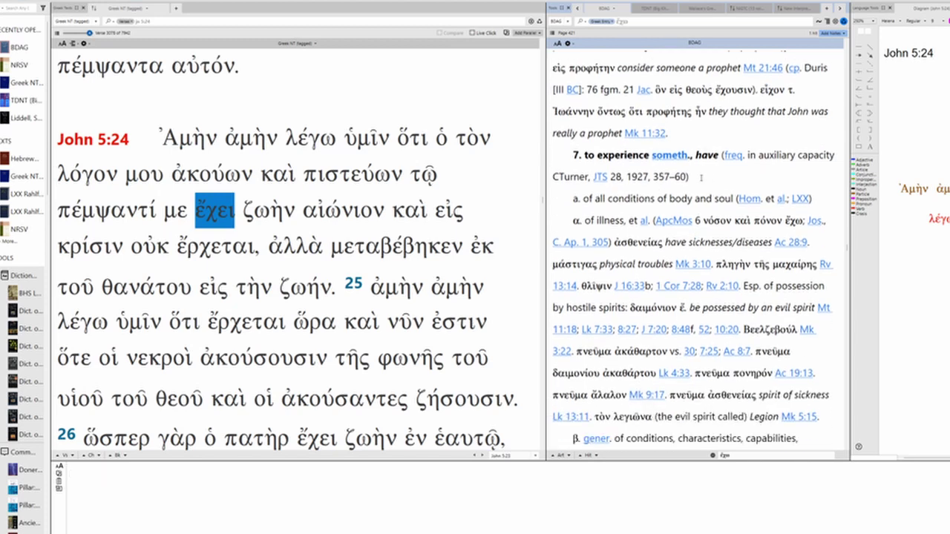
drag(702, 178, 575, 156)
scroll(706, 178, down, 10)
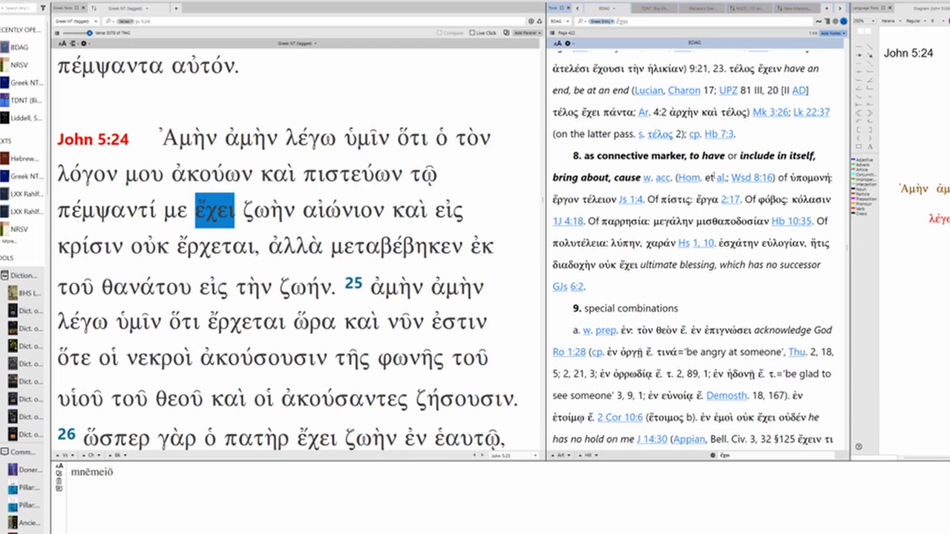
scroll(706, 156, down, 2)
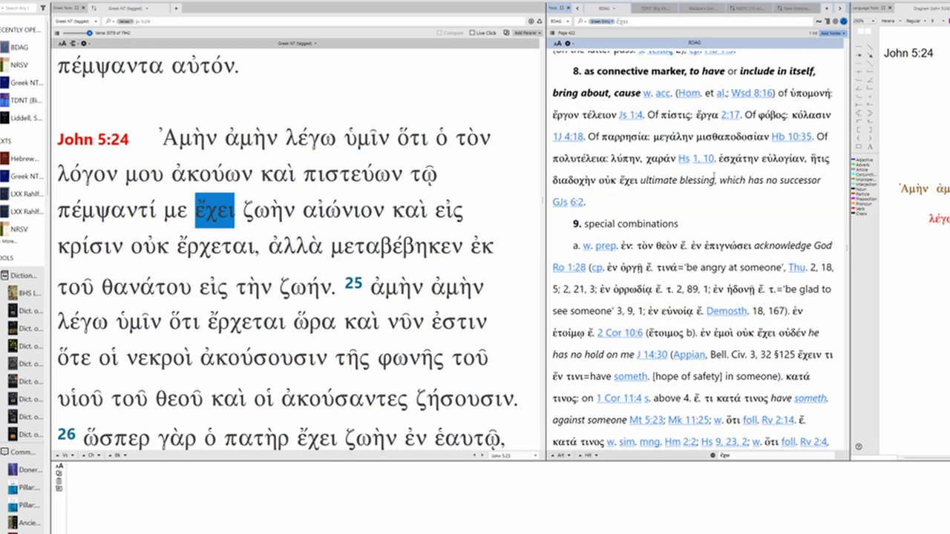
scroll(714, 179, down, 1)
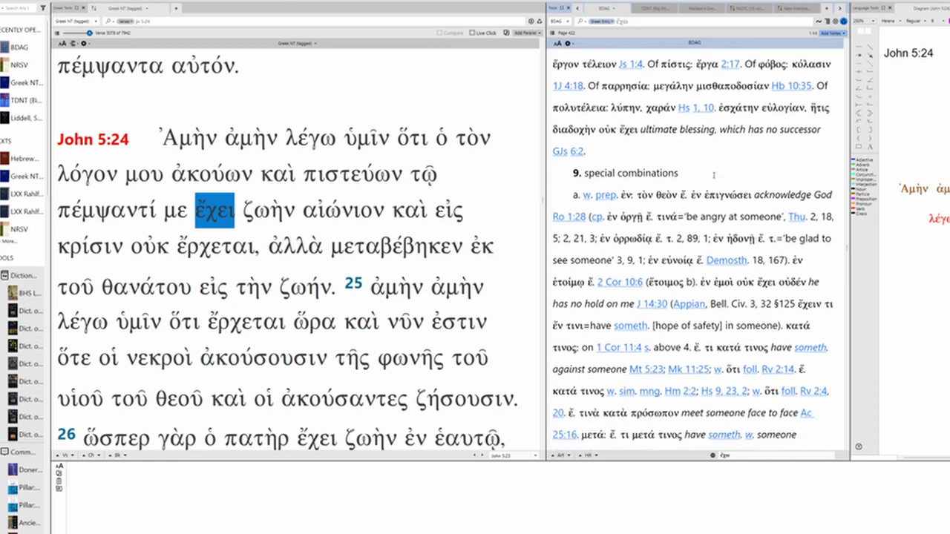
scroll(713, 176, down, 7)
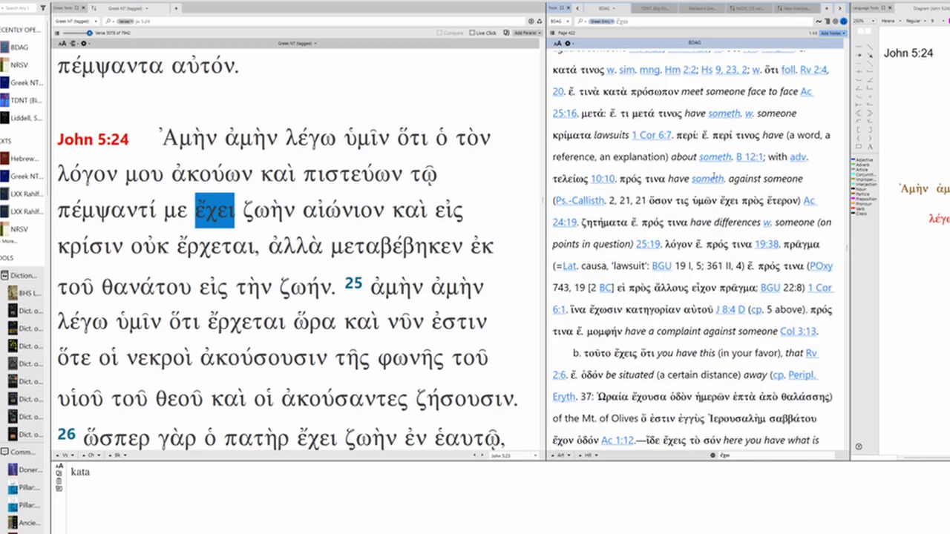
scroll(714, 179, down, 4)
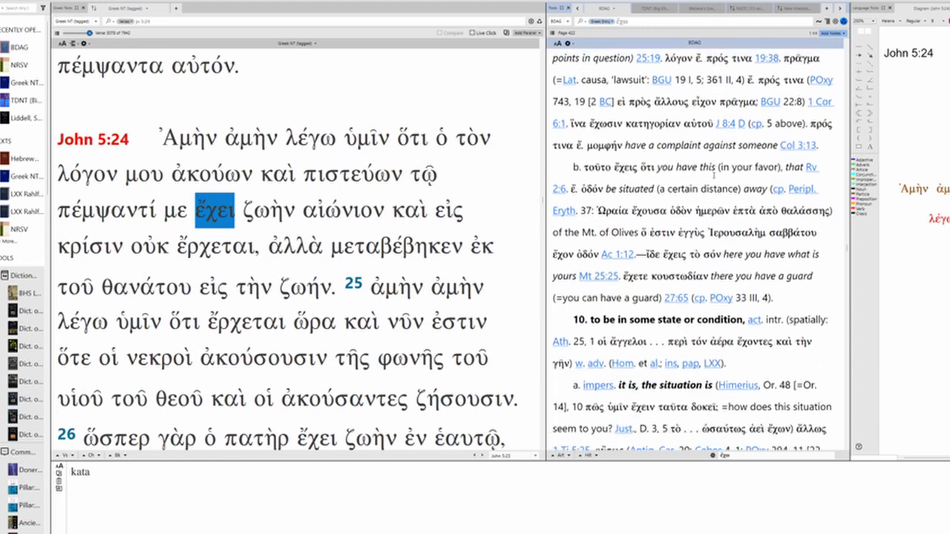
Scroll further into the ἔχω article, typing 'pōs' along the way
scroll(714, 176, down, 5)
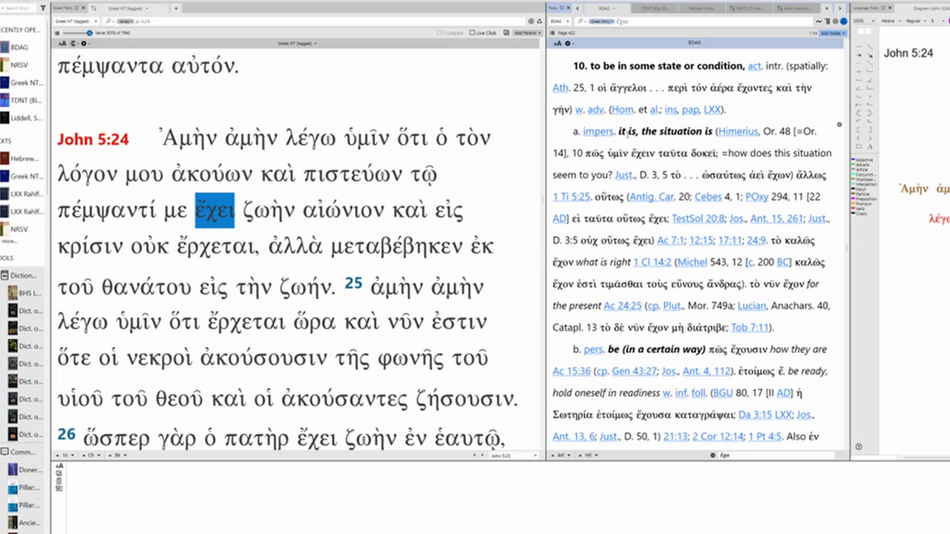
scroll(735, 187, down, 3)
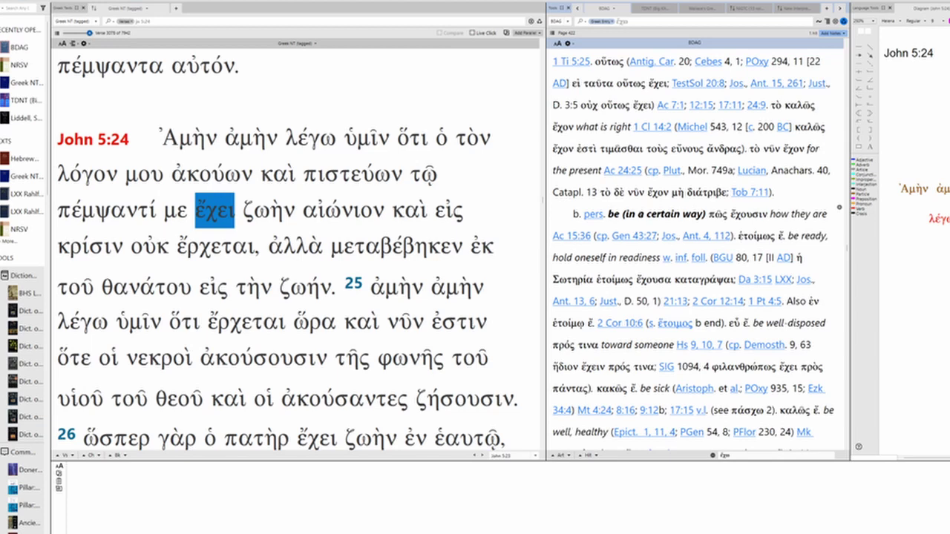
text(pōs)
mouse_move(558, 236)
scroll(602, 216, down, 5)
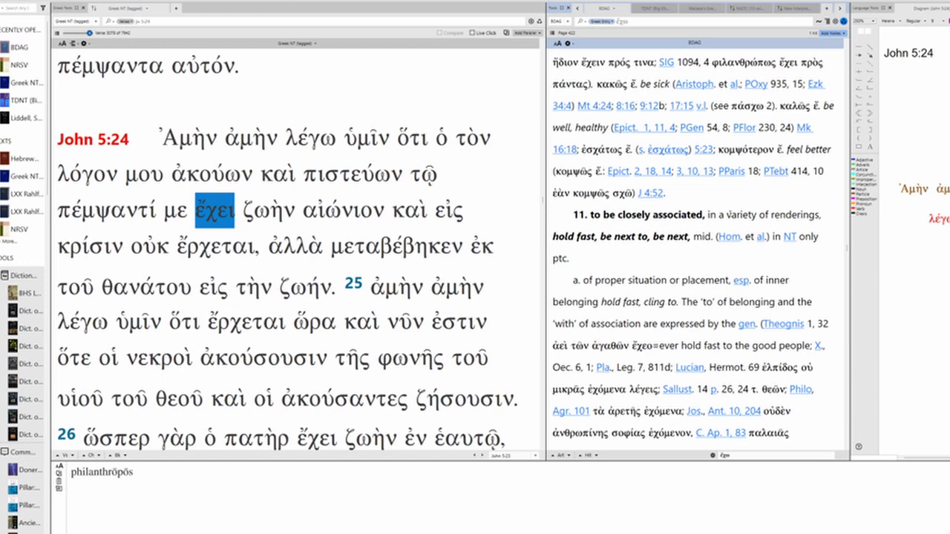
scroll(751, 181, up, 6)
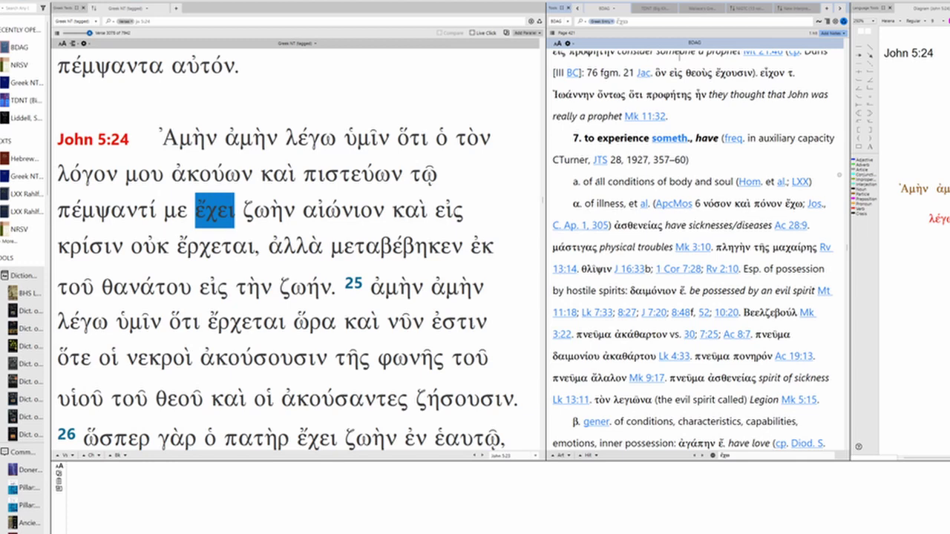
Scroll down the ἔχω article and back up to sense 7, 'to experience something, have'
scroll(660, 181, down, 1)
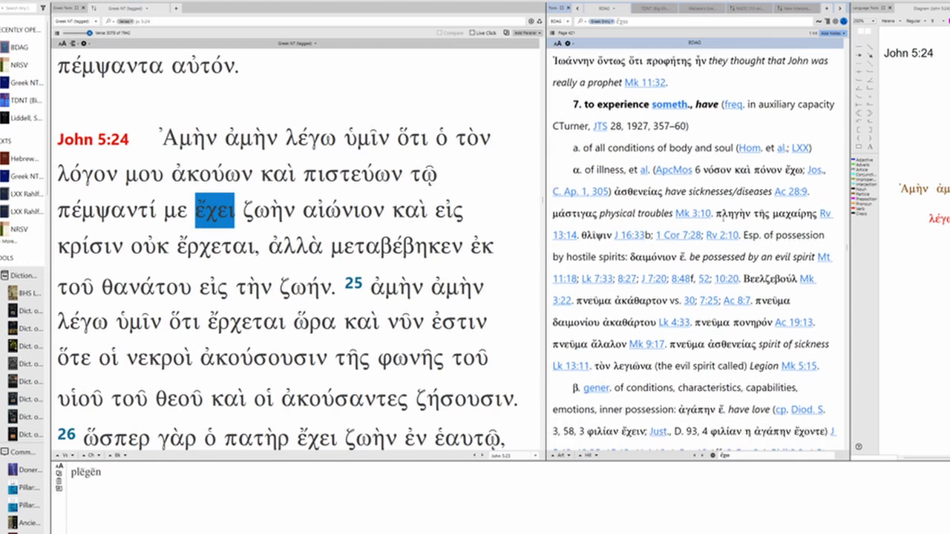
scroll(639, 227, down, 5)
mouse_move(598, 236)
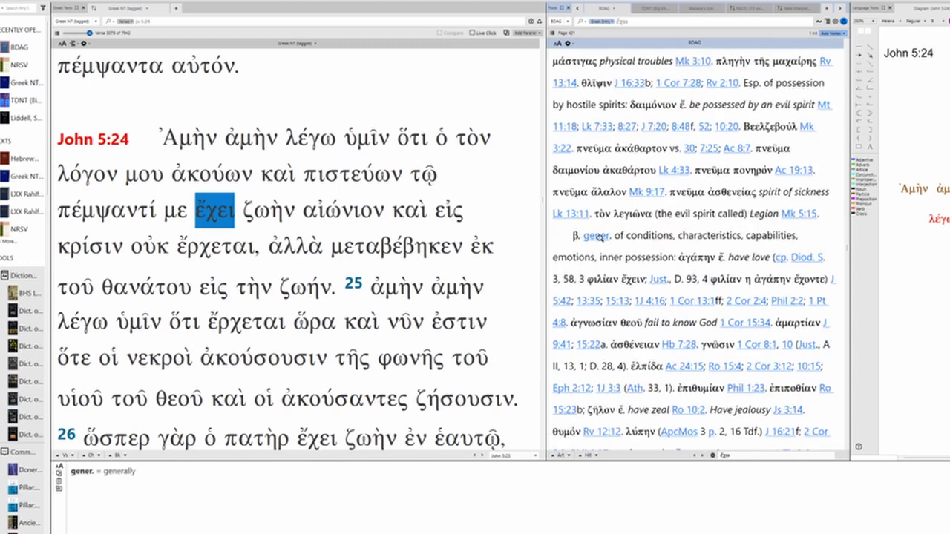
scroll(599, 239, down, 1)
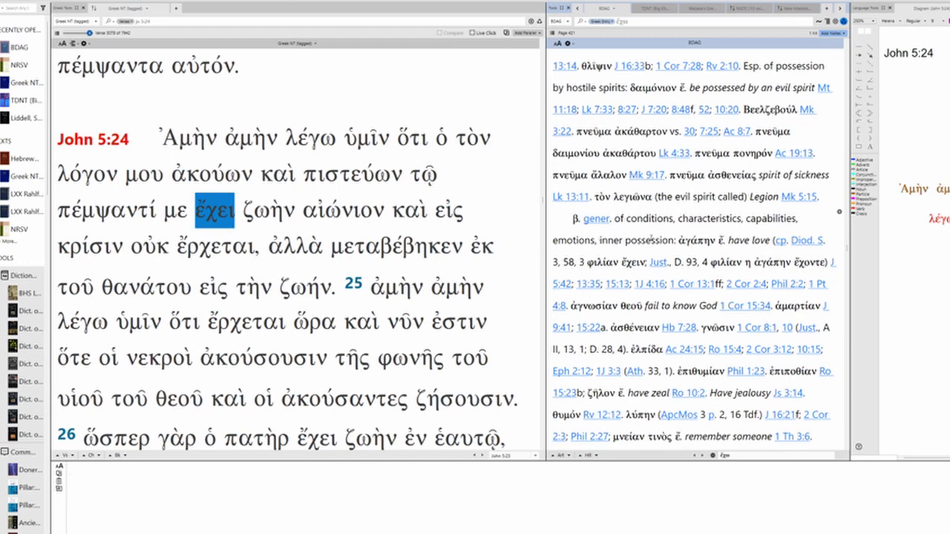
scroll(697, 249, down, 5)
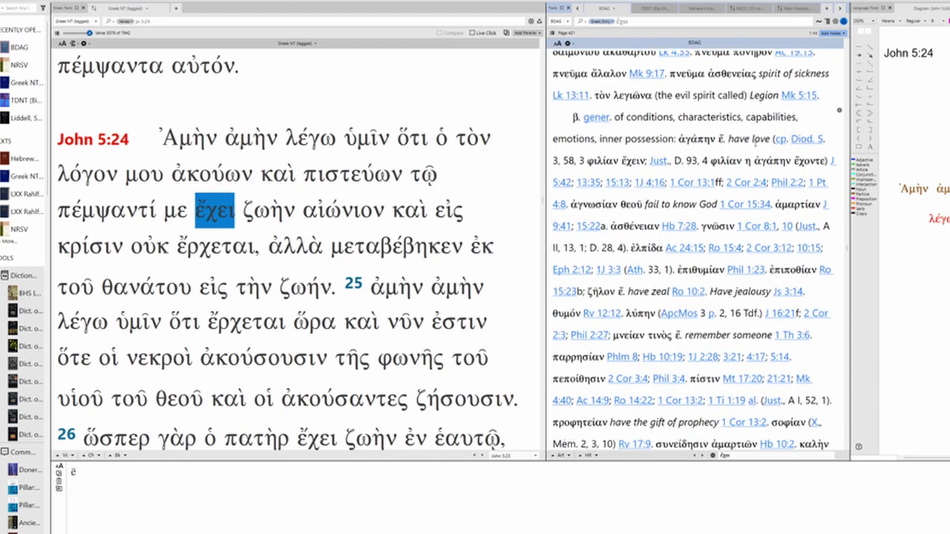
scroll(698, 250, down, 2)
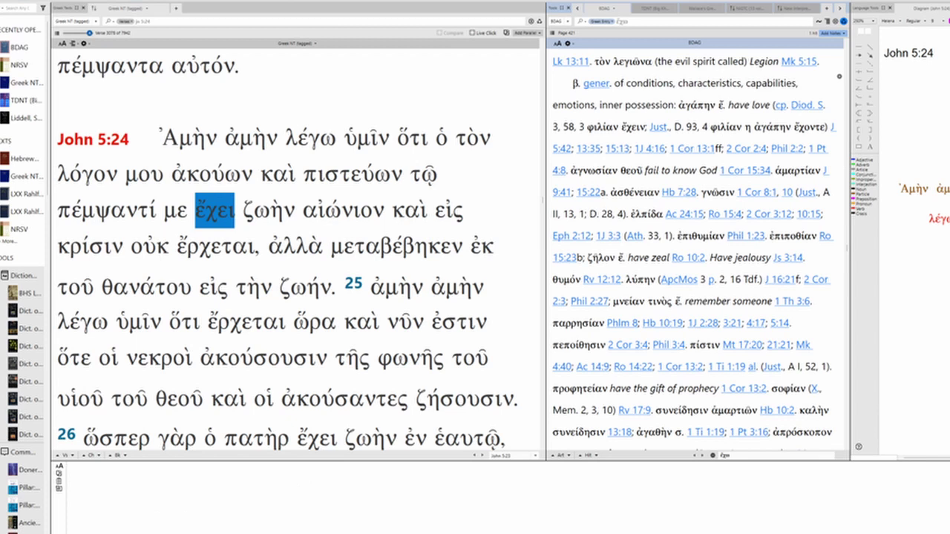
scroll(653, 180, down, 3)
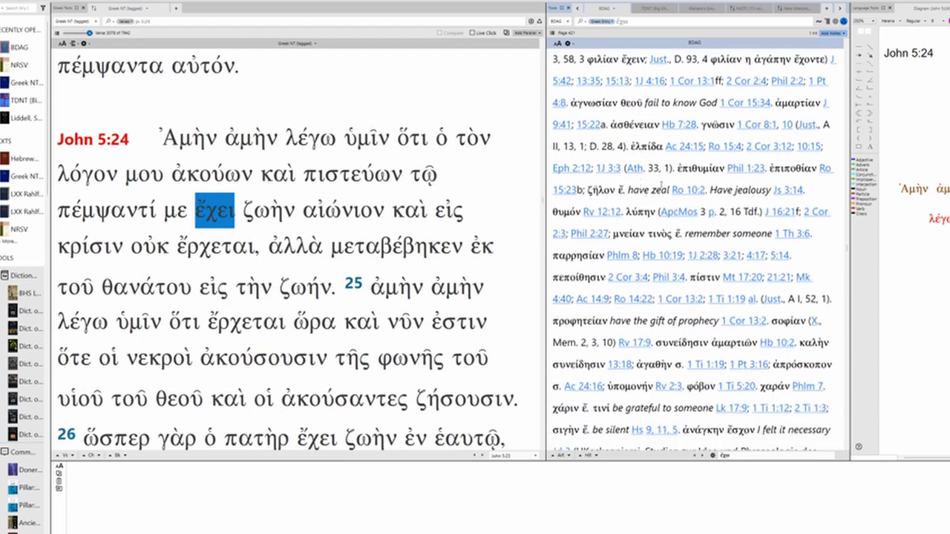
scroll(694, 252, down, 1)
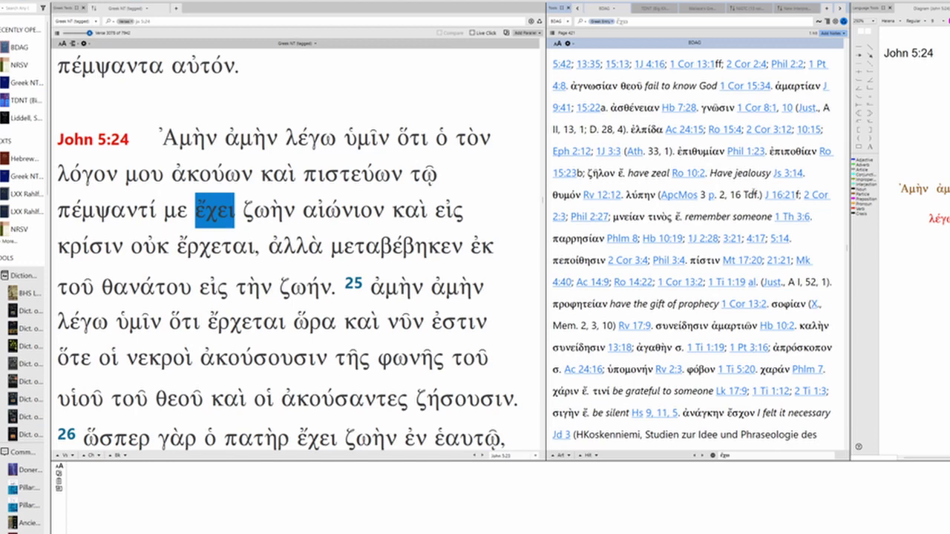
scroll(753, 192, down, 1)
scroll(708, 252, down, 1)
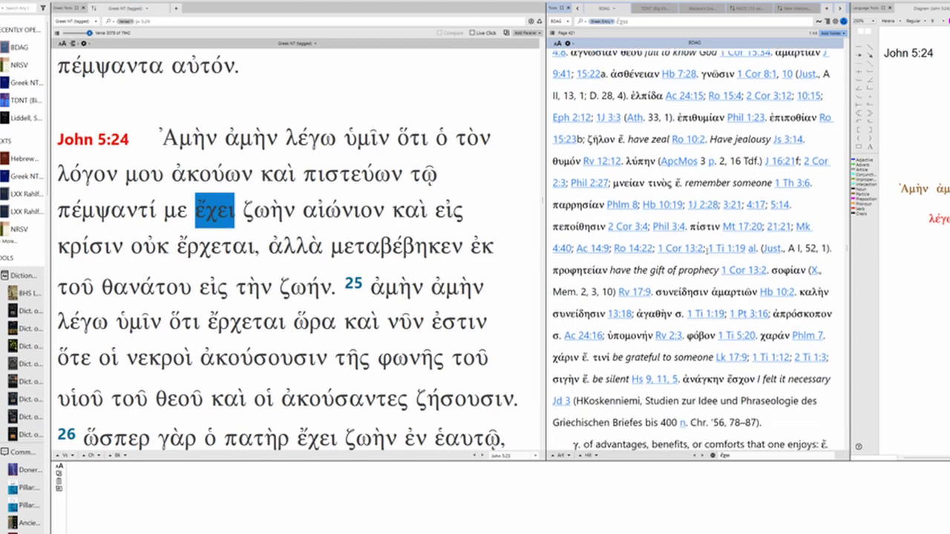
scroll(682, 255, down, 2)
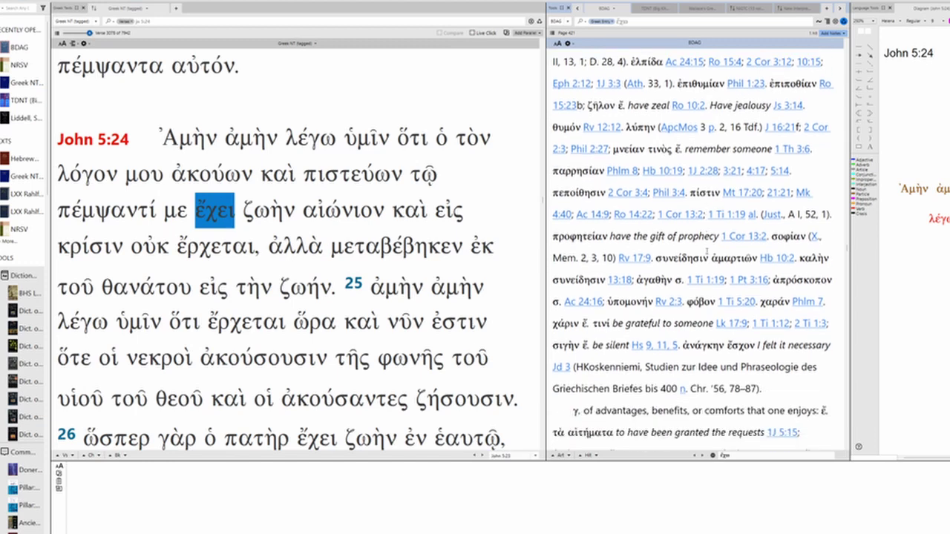
scroll(706, 253, down, 3)
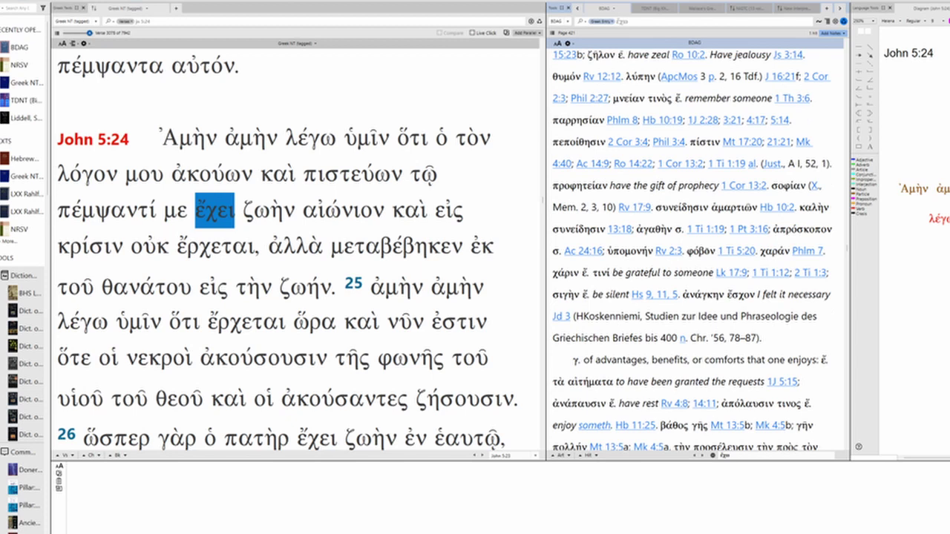
scroll(705, 250, down, 3)
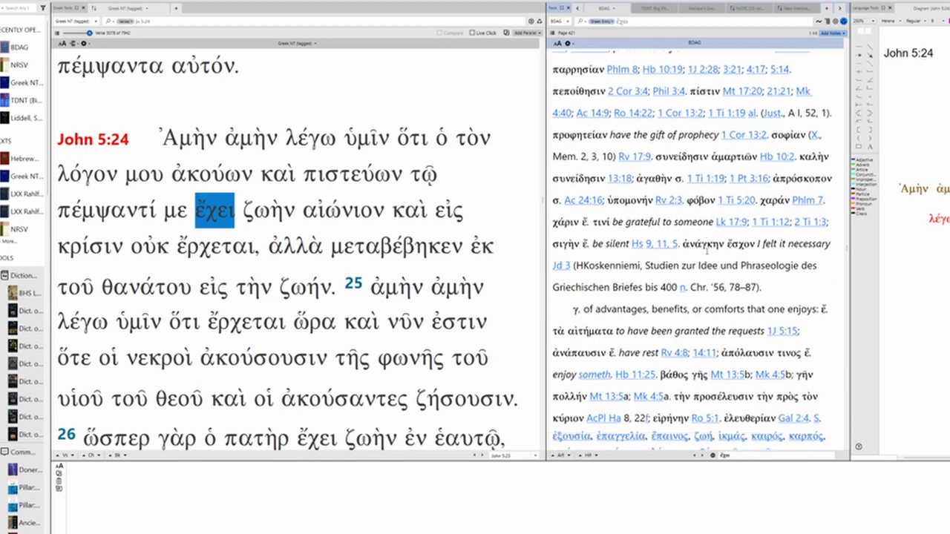
scroll(706, 250, down, 9)
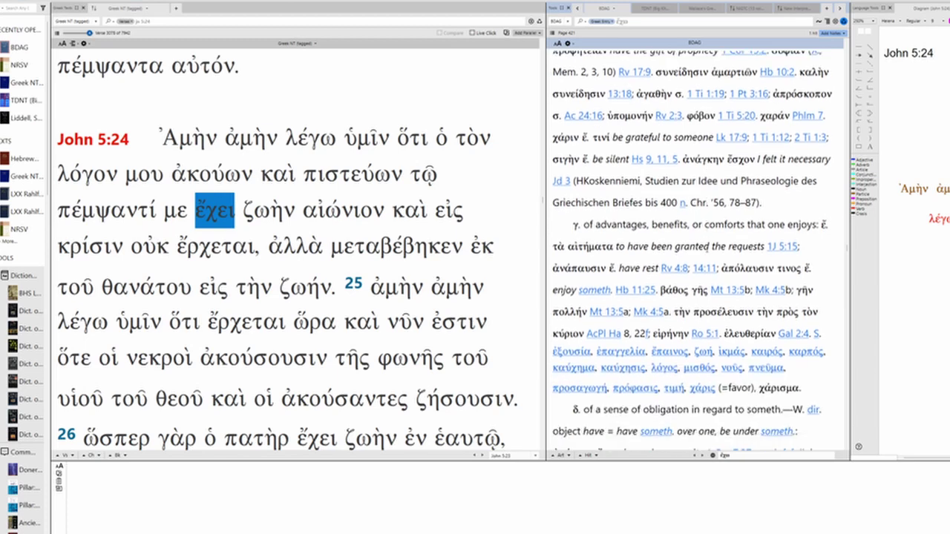
scroll(705, 250, down, 1)
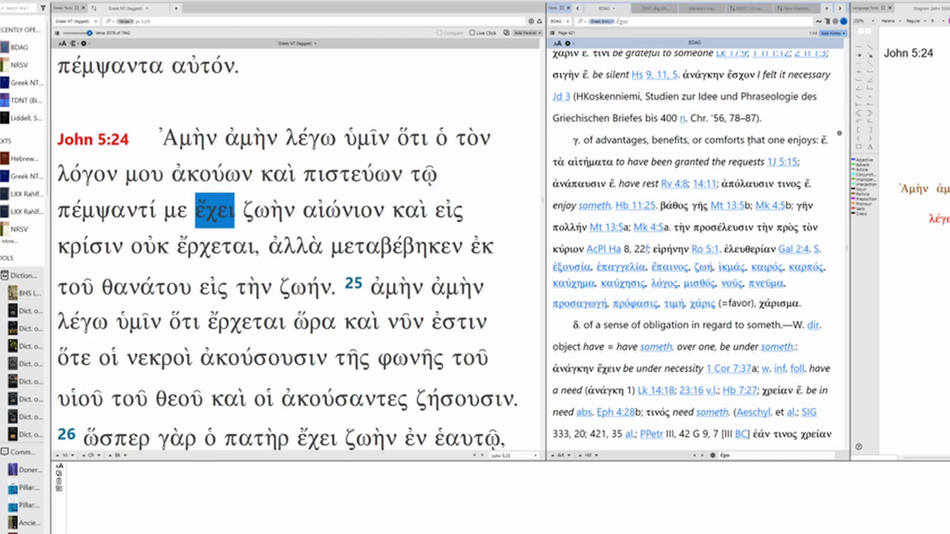
scroll(706, 250, down, 2)
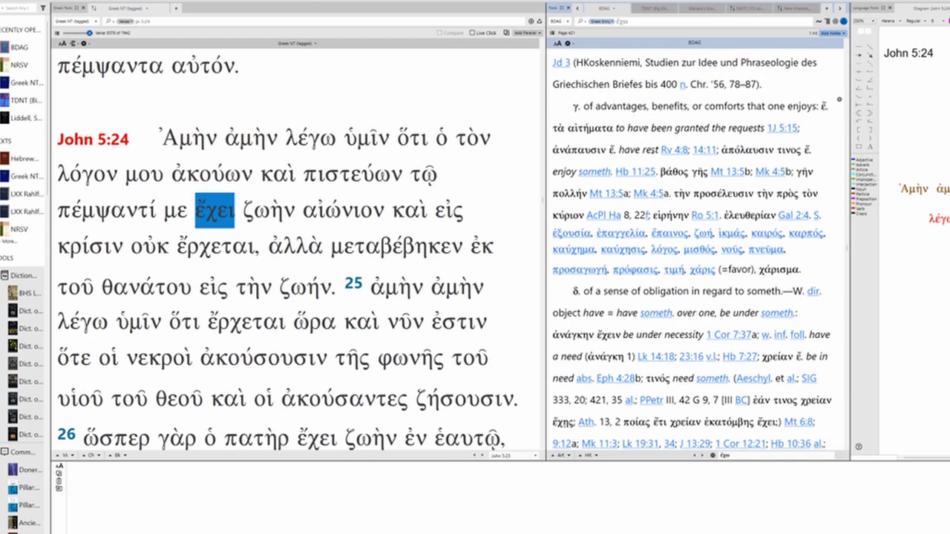
scroll(655, 150, down, 3)
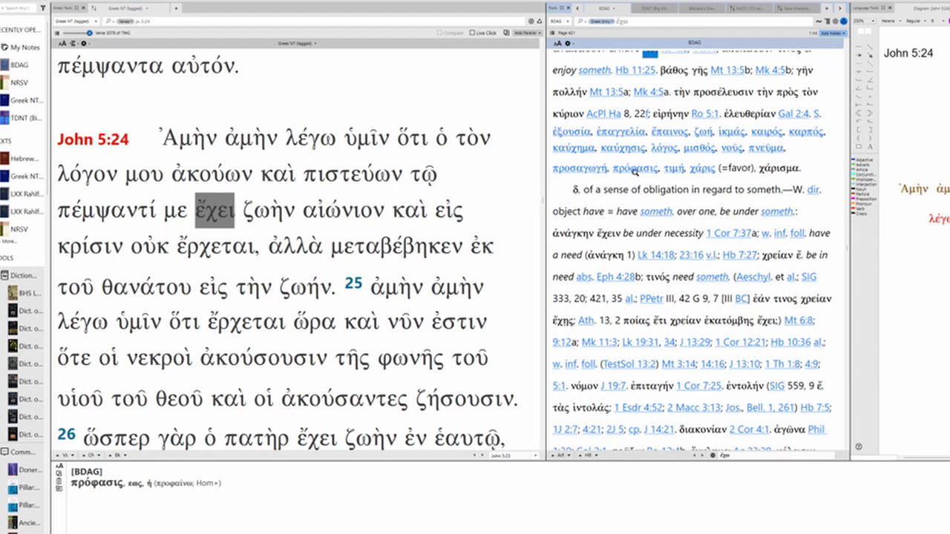
scroll(635, 173, down, 15)
scroll(820, 260, up, 10)
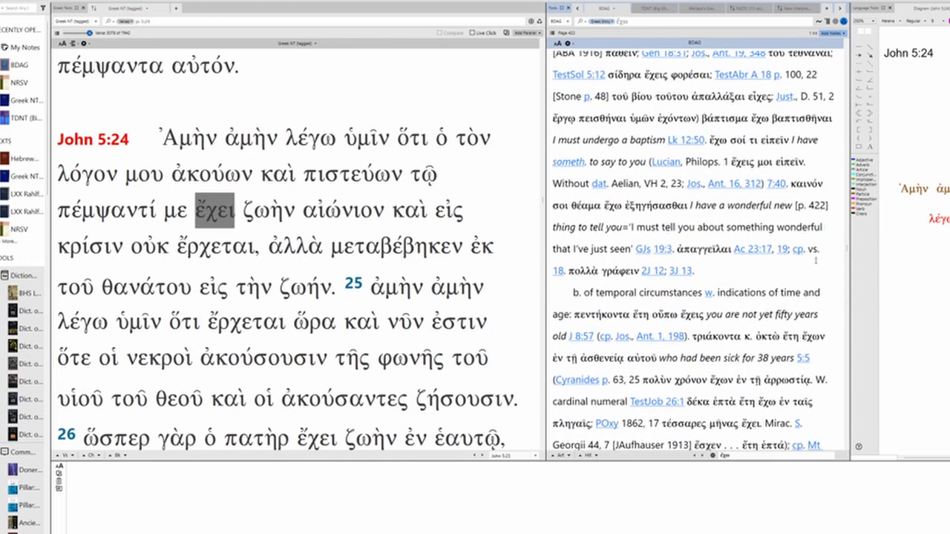
scroll(814, 261, up, 10)
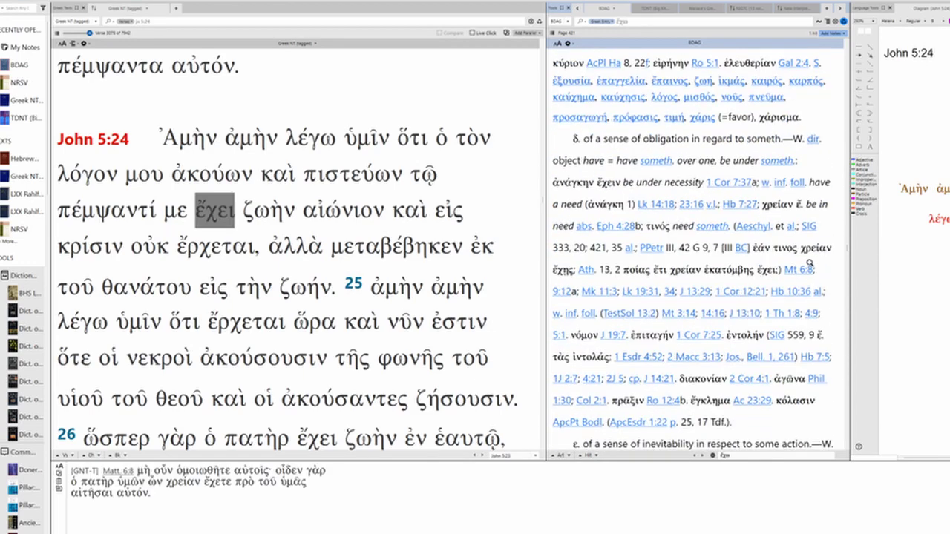
scroll(810, 263, up, 10)
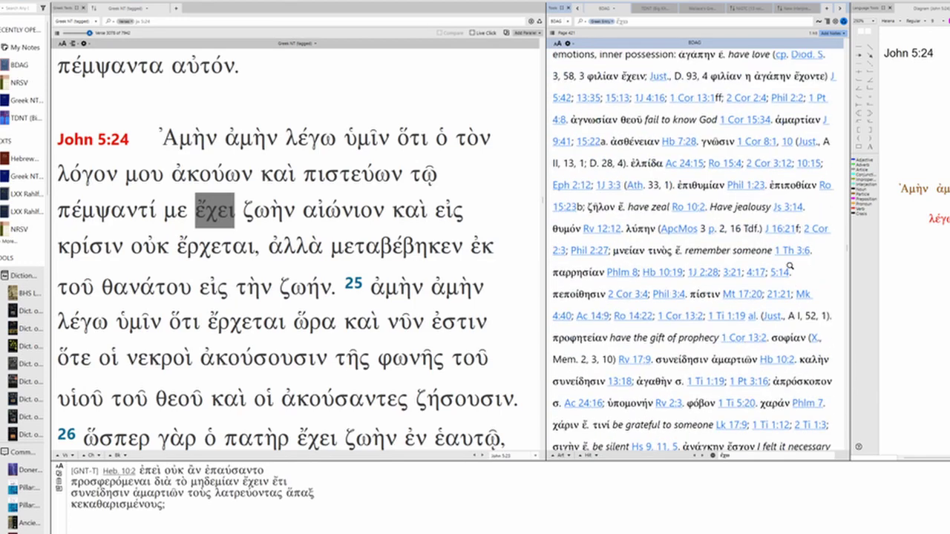
scroll(789, 265, up, 10)
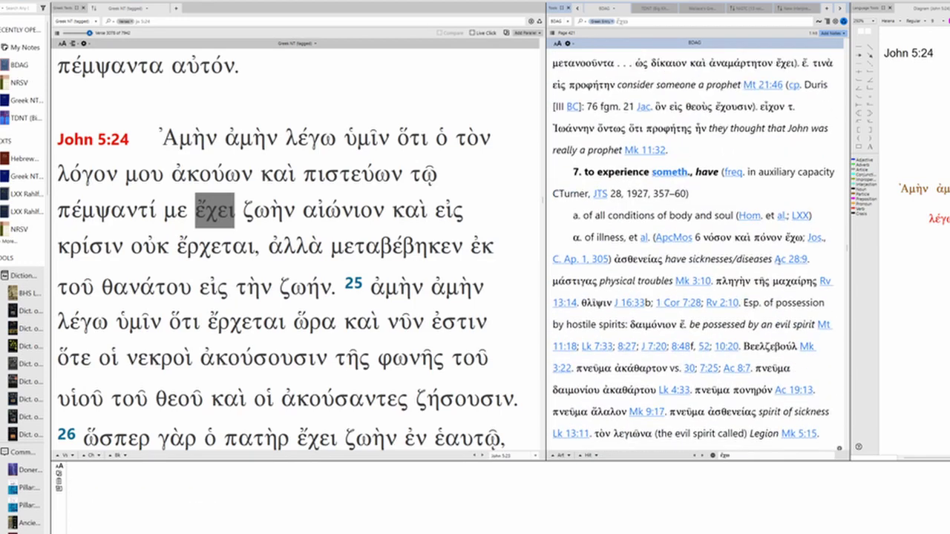
scroll(790, 259, up, 1)
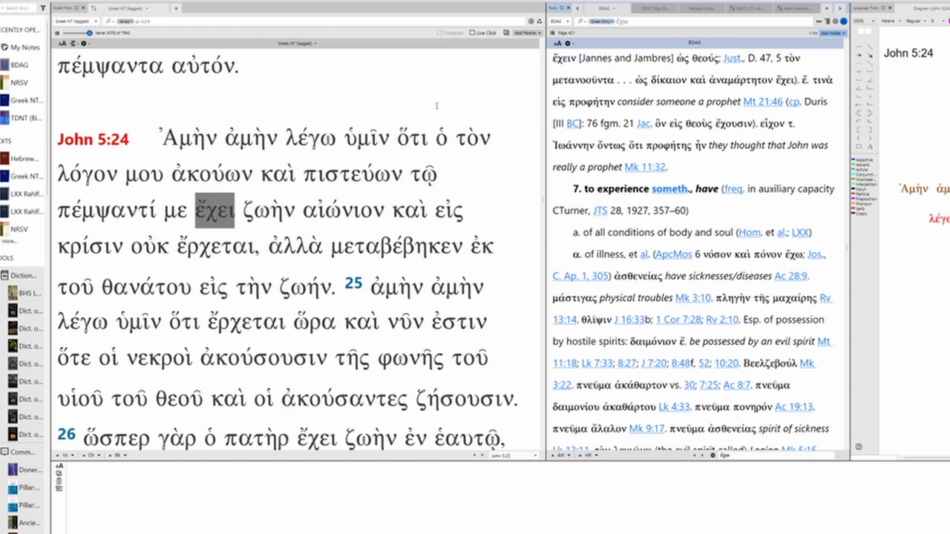
Check ἔχει, then bring up BDAG's κρίσις entry for κρίσιν and briefly mark its '(Opp. ζωή' note
click(219, 211)
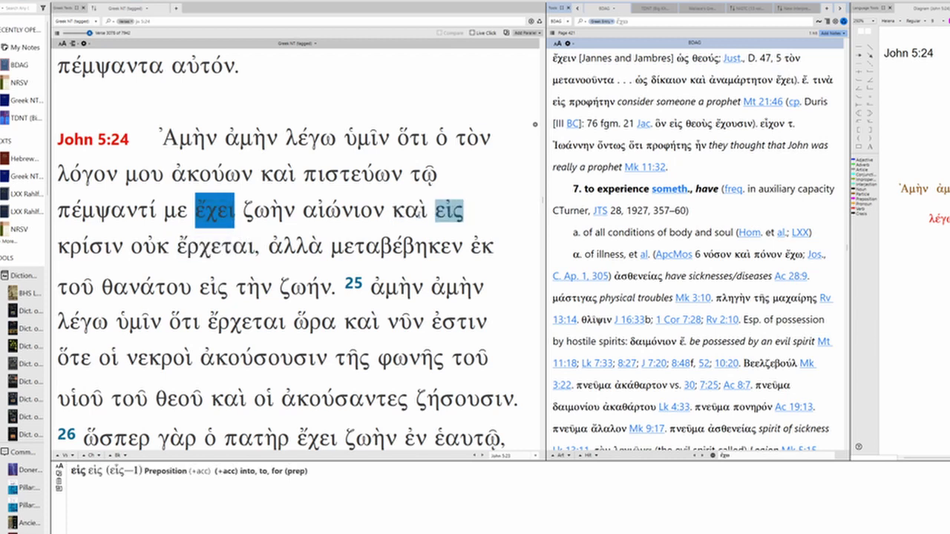
click(89, 245)
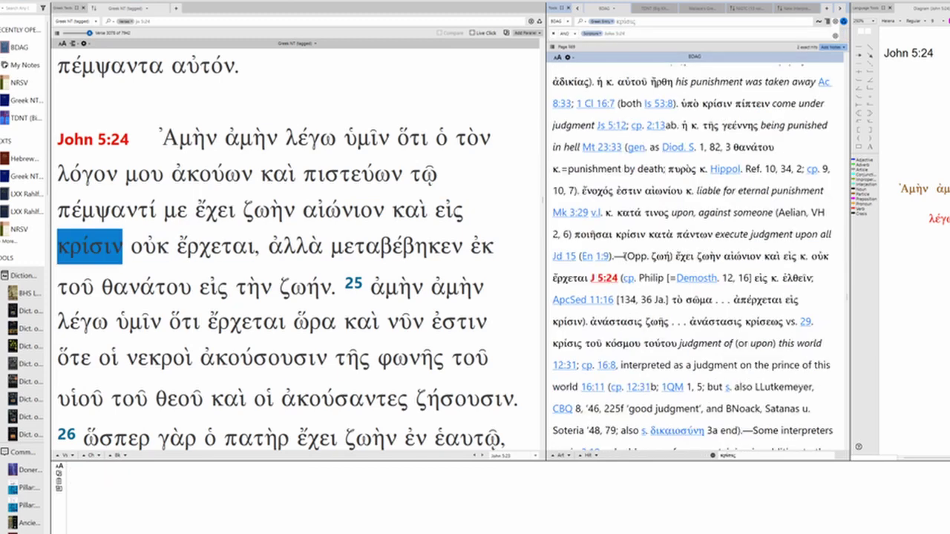
drag(627, 256, 673, 260)
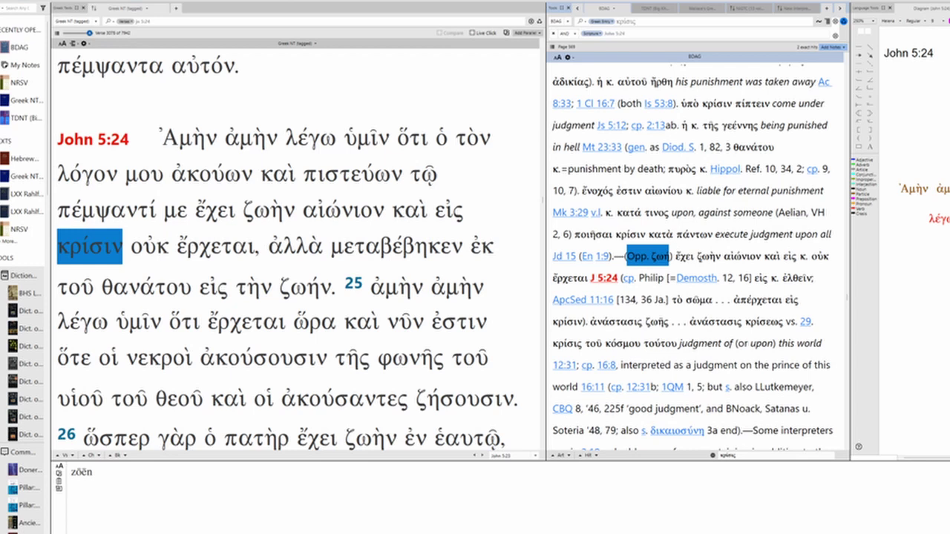
click(672, 259)
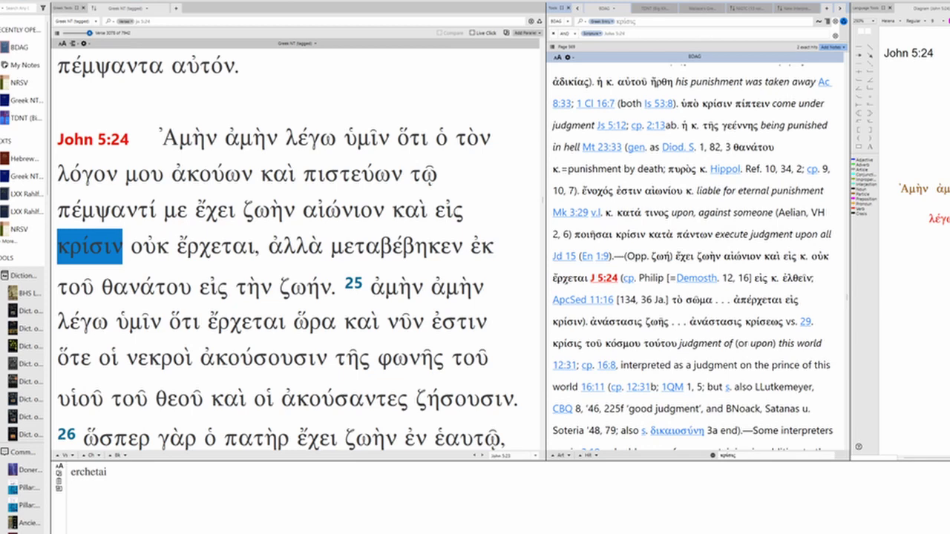
Open BDAG's ἔρχομαι entry for ἔρχεται and read through it to the 'coming, future, imminent' sense
double_click(216, 246)
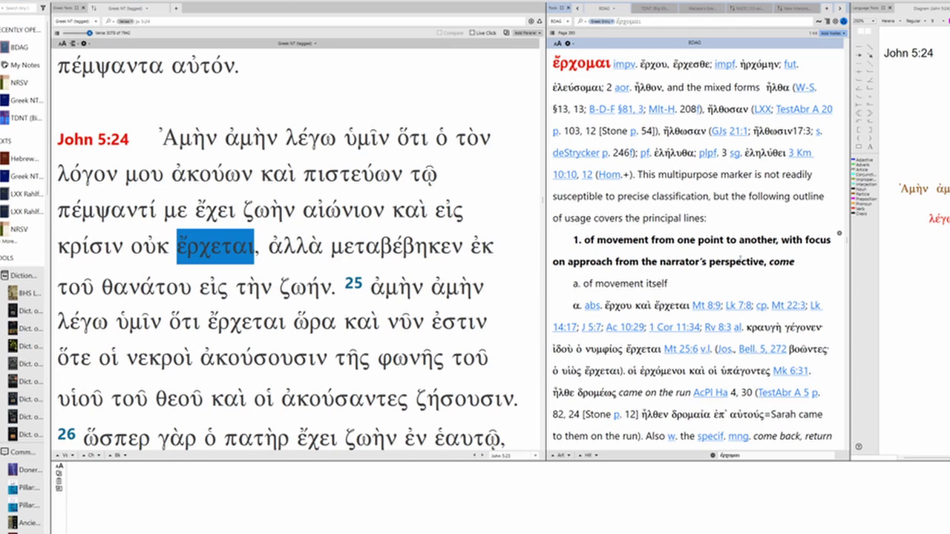
scroll(783, 262, down, 5)
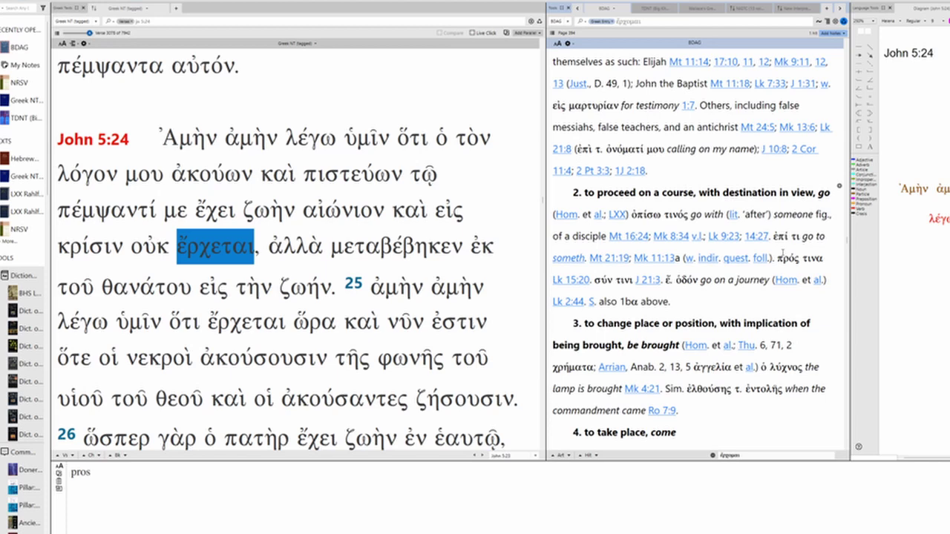
scroll(783, 256, down, 1)
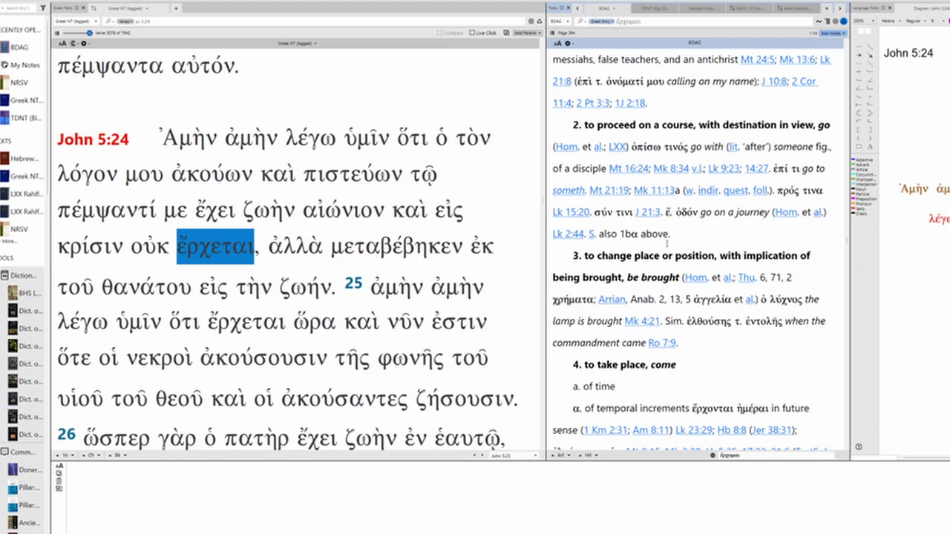
scroll(668, 244, down, 3)
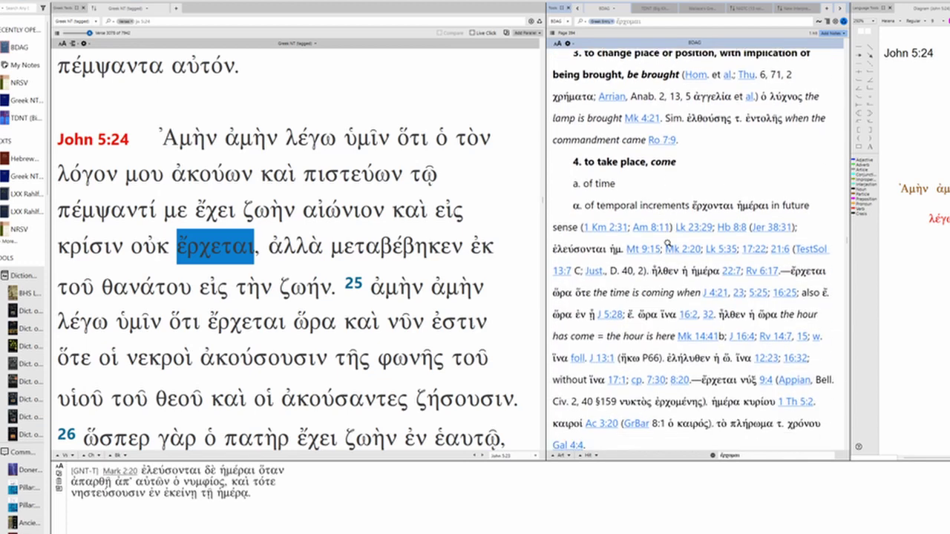
scroll(667, 243, down, 4)
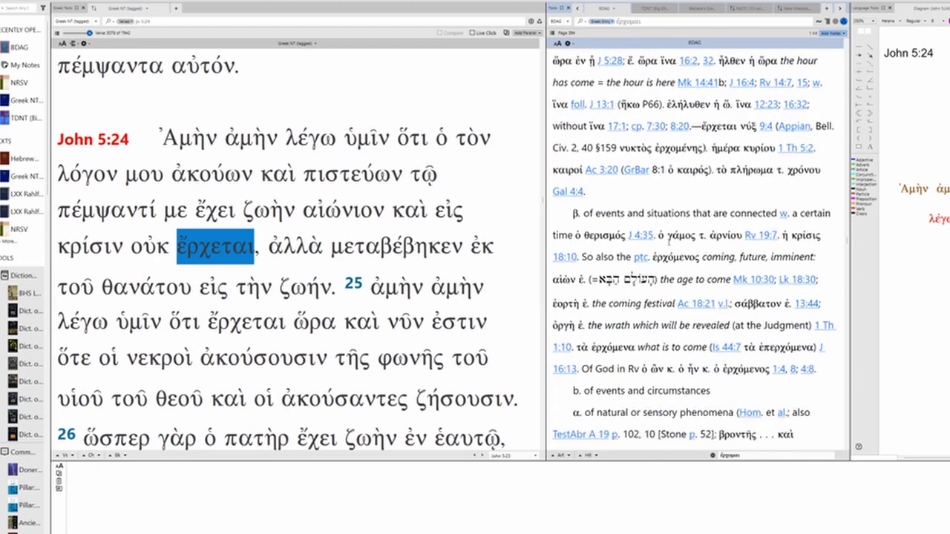
scroll(668, 241, down, 8)
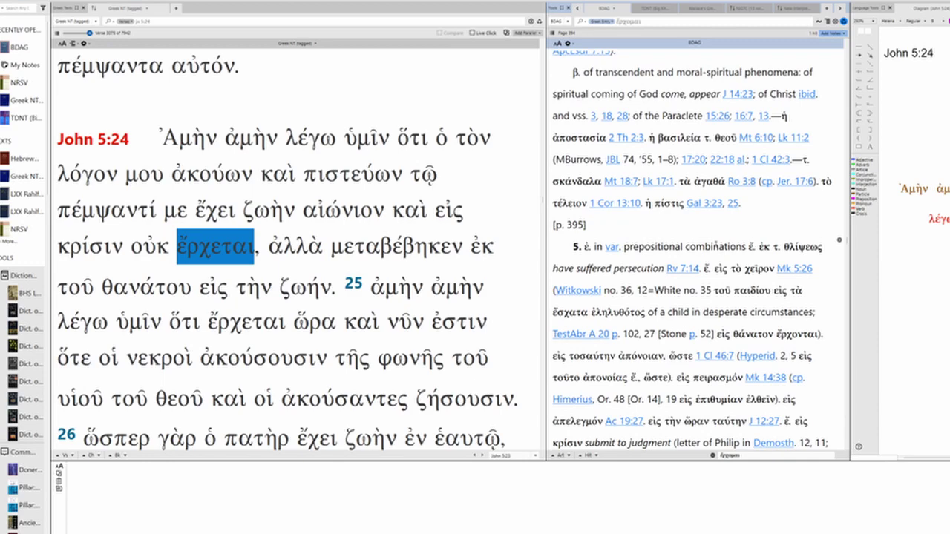
scroll(708, 245, down, 10)
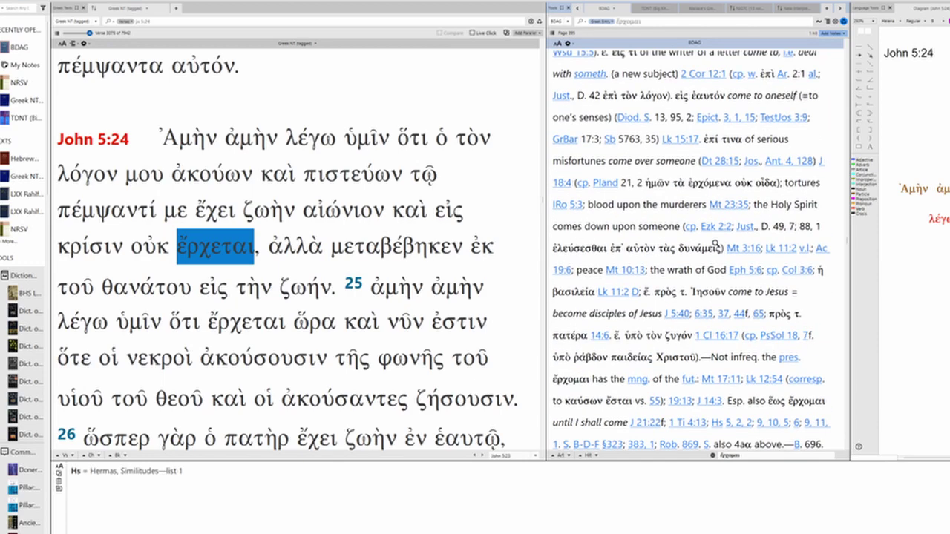
scroll(724, 266, up, 8)
scroll(726, 263, up, 9)
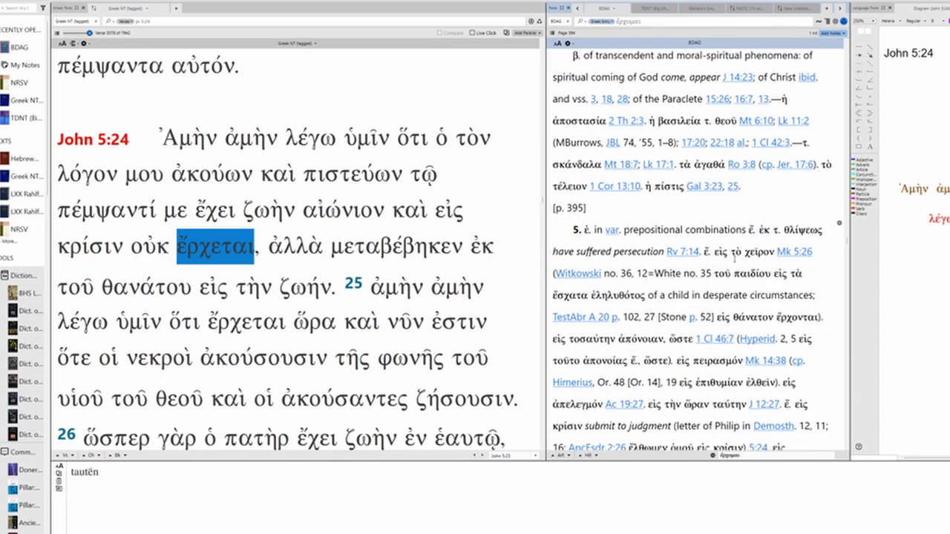
scroll(726, 263, up, 5)
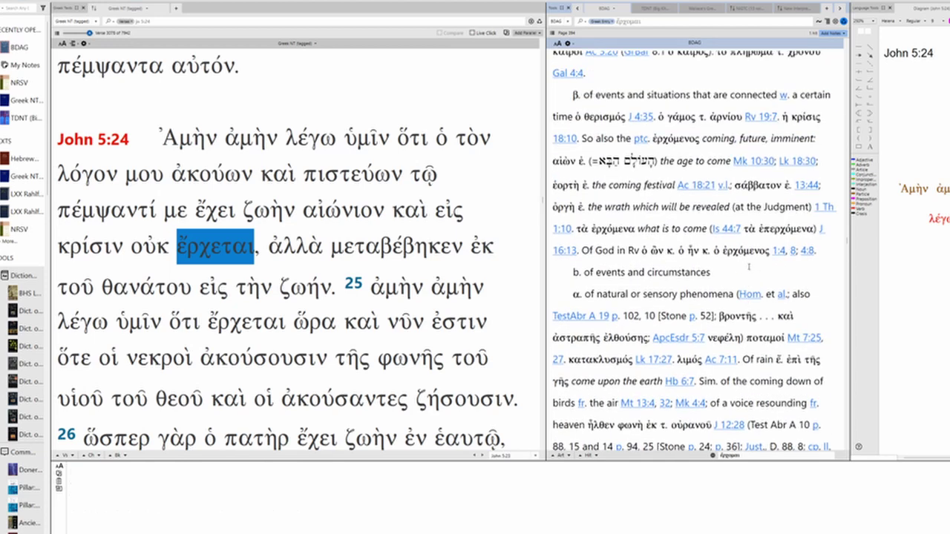
mouse_move(343, 210)
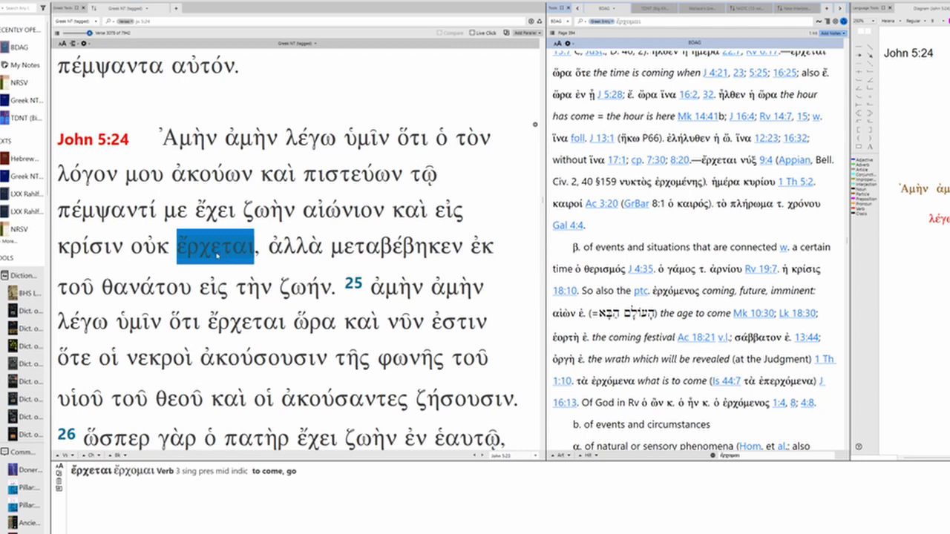
Show John 5:24 in NRSV parallel, highlight 'not come under judgment', then close the parallel pane
click(525, 33)
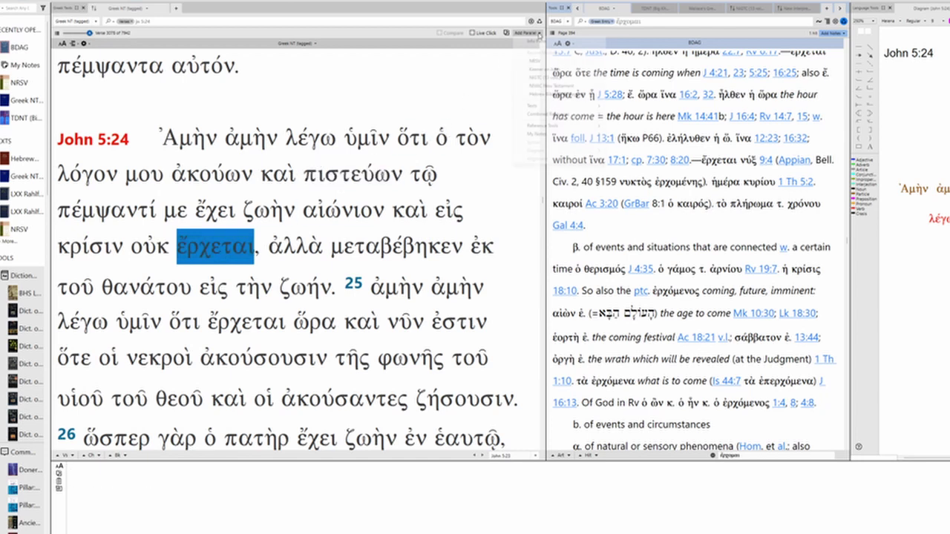
click(550, 63)
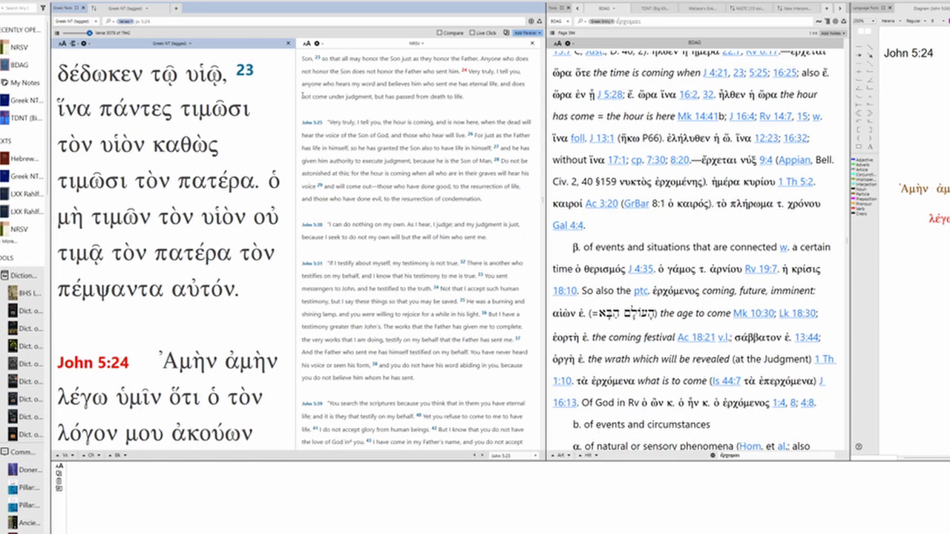
drag(301, 96, 373, 91)
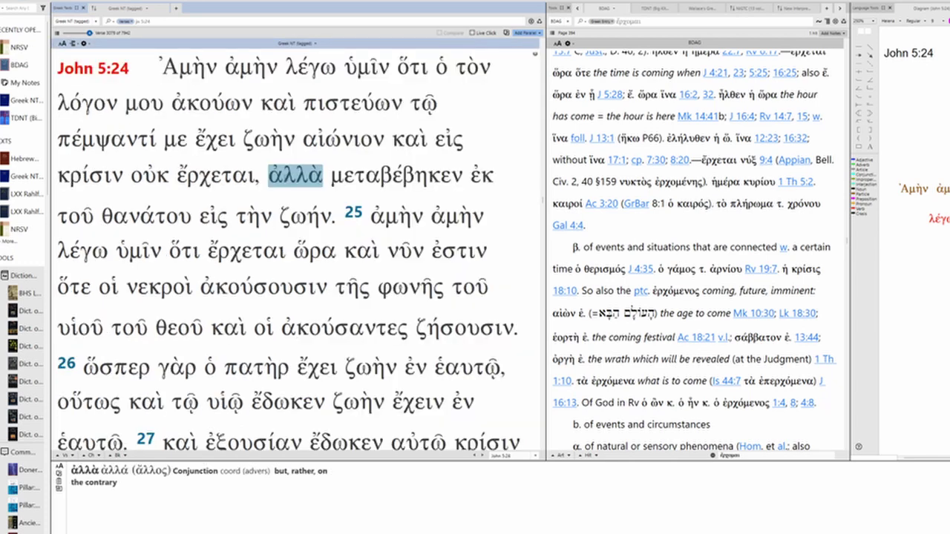
click(396, 176)
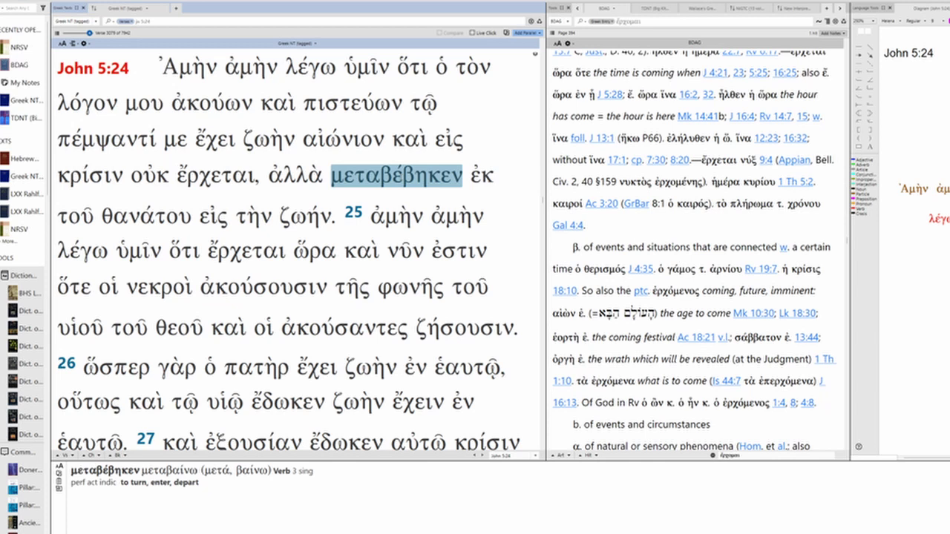
Open BDAG's μεταβαίνω entry for μεταβέβηκεν and reach sense 2a, 'pass from death into life'
double_click(397, 176)
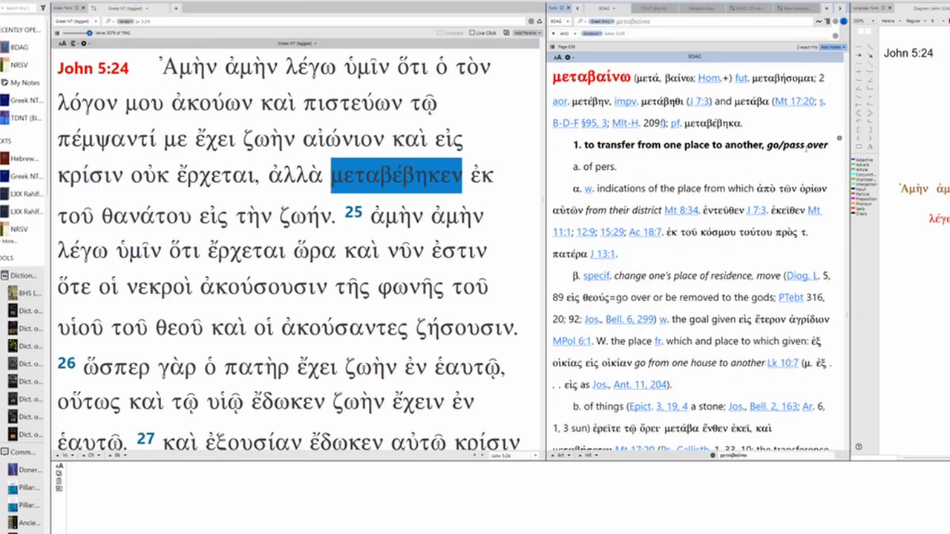
scroll(805, 150, down, 3)
scroll(803, 149, down, 3)
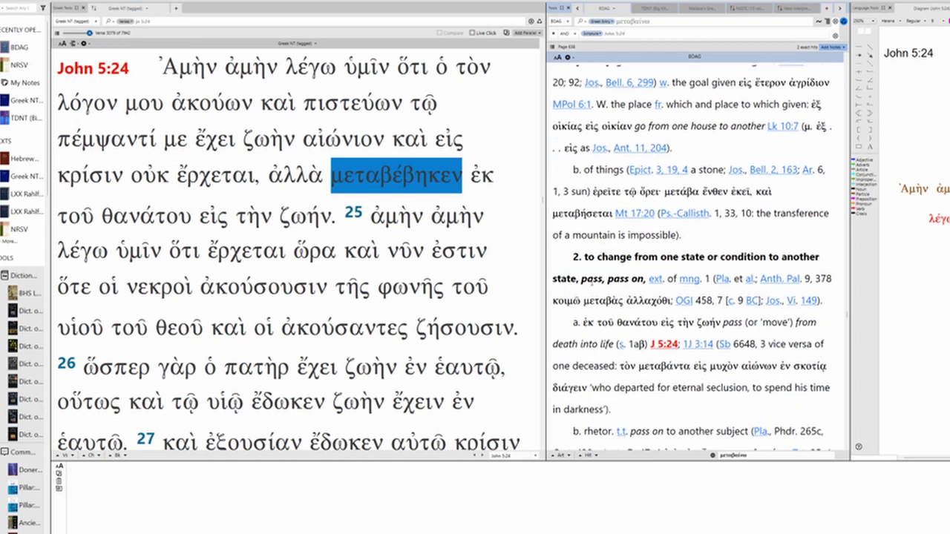
scroll(653, 237, down, 2)
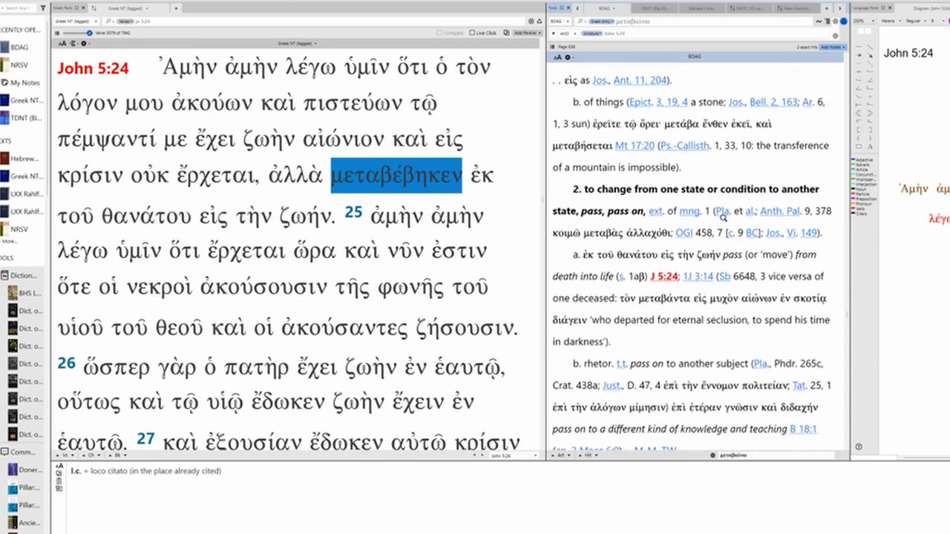
mouse_move(656, 212)
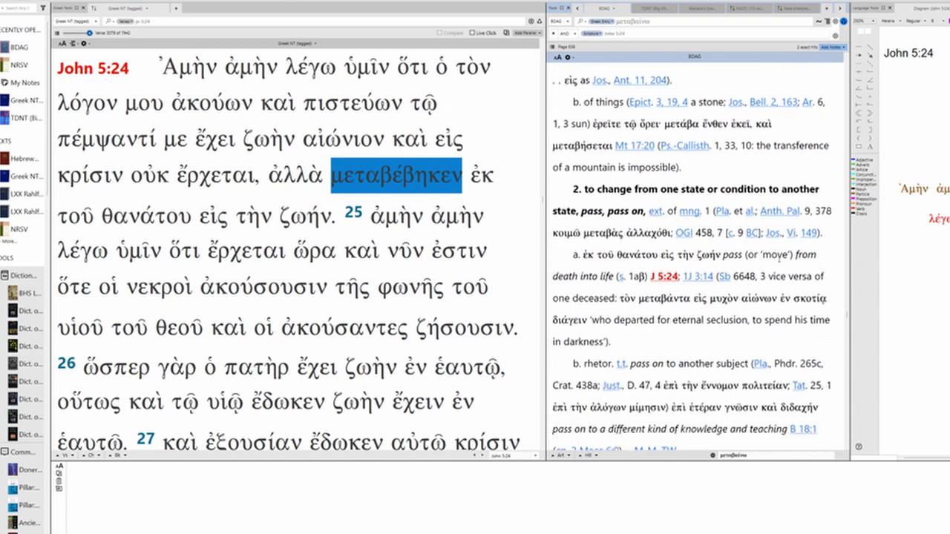
scroll(668, 245, down, 1)
mouse_move(627, 264)
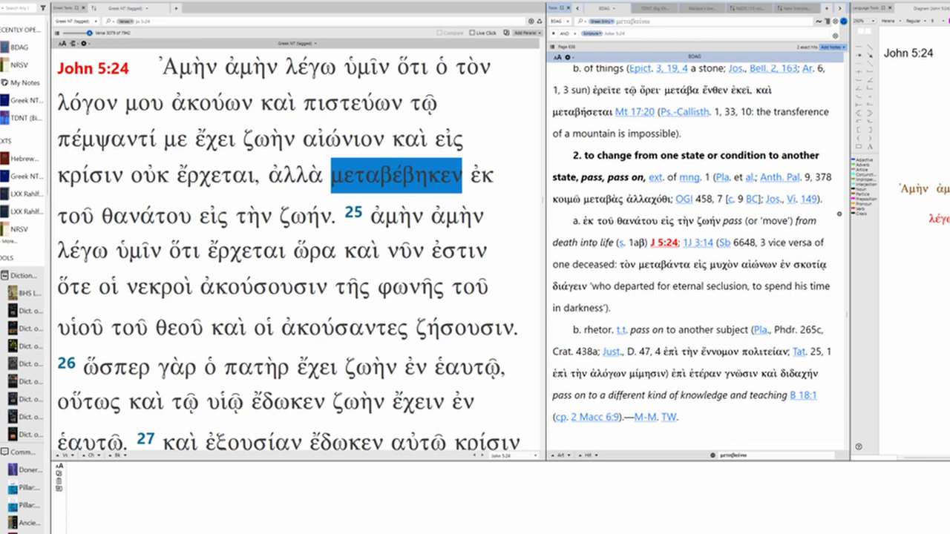
Open BDAG's εἰς entry and work down through its senses to 4, 'marker of goals… into, to'
click(213, 216)
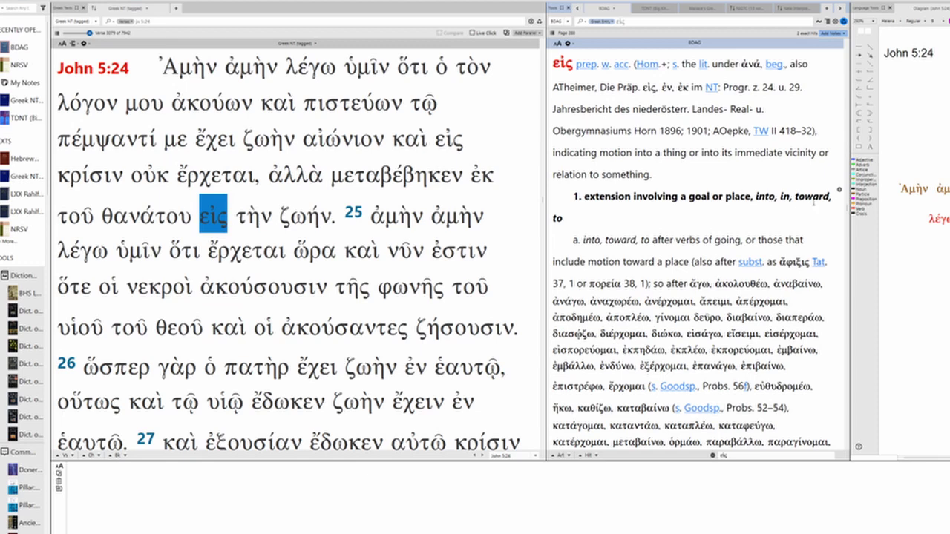
scroll(774, 229, down, 5)
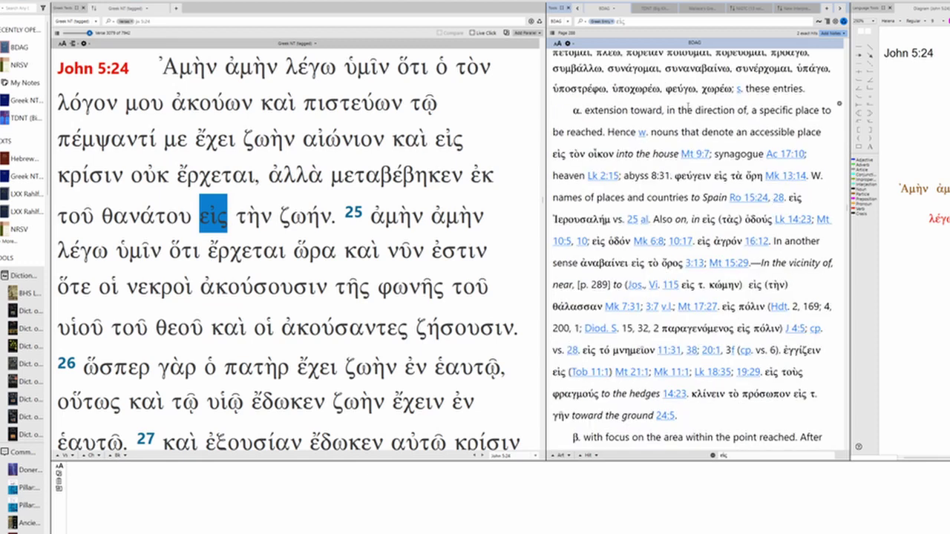
scroll(729, 142, down, 5)
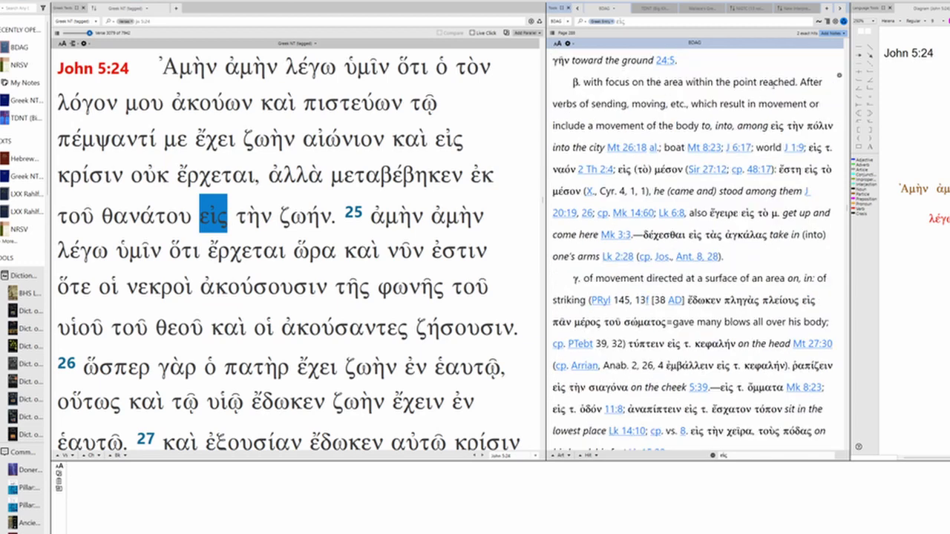
scroll(735, 126, down, 2)
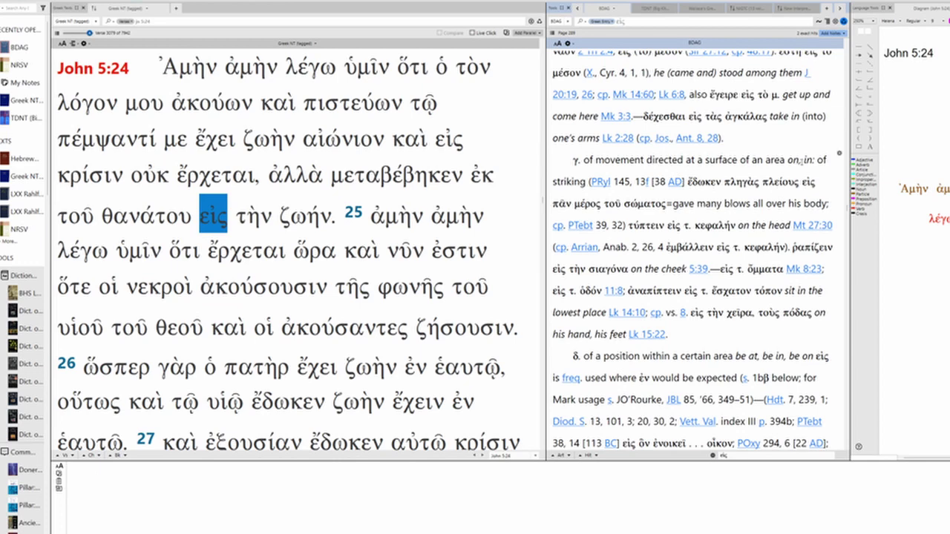
scroll(813, 186, down, 4)
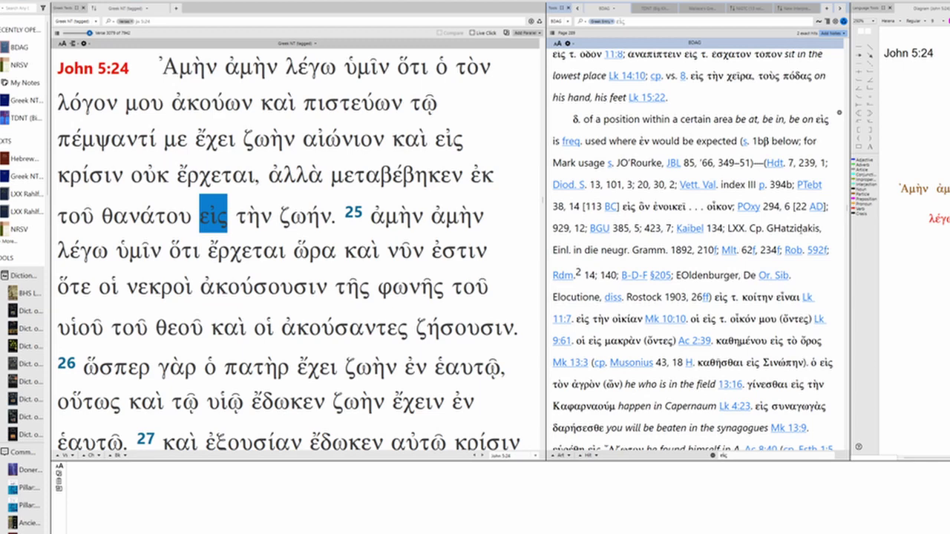
scroll(798, 224, down, 10)
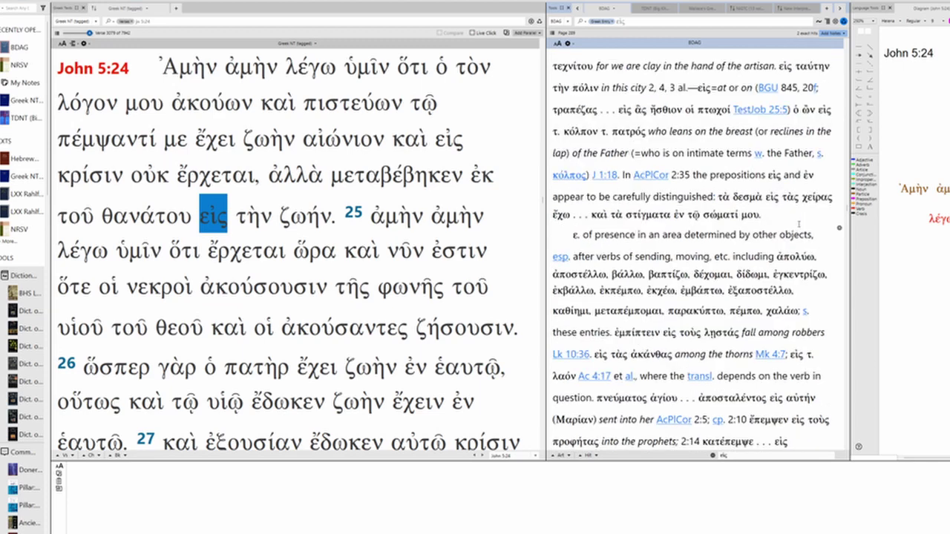
scroll(798, 224, down, 4)
scroll(797, 222, down, 2)
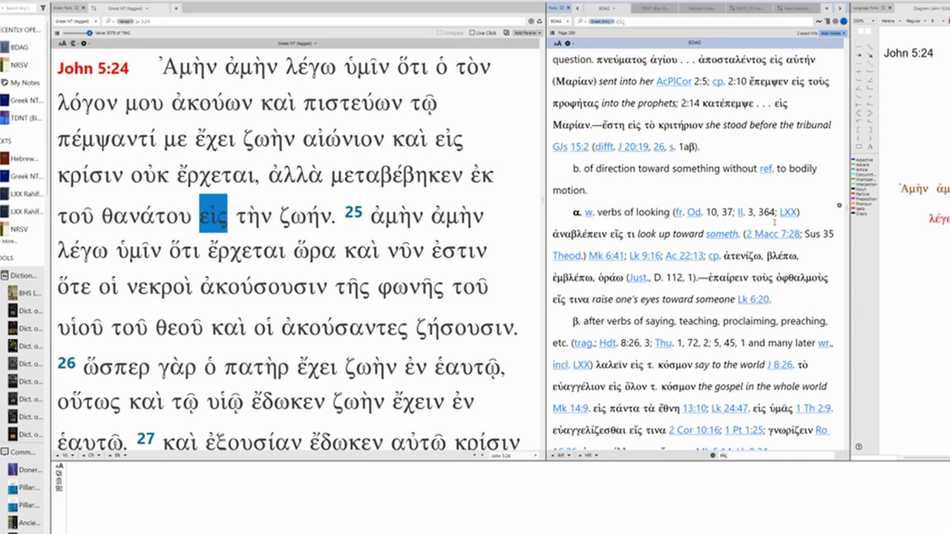
scroll(699, 215, down, 2)
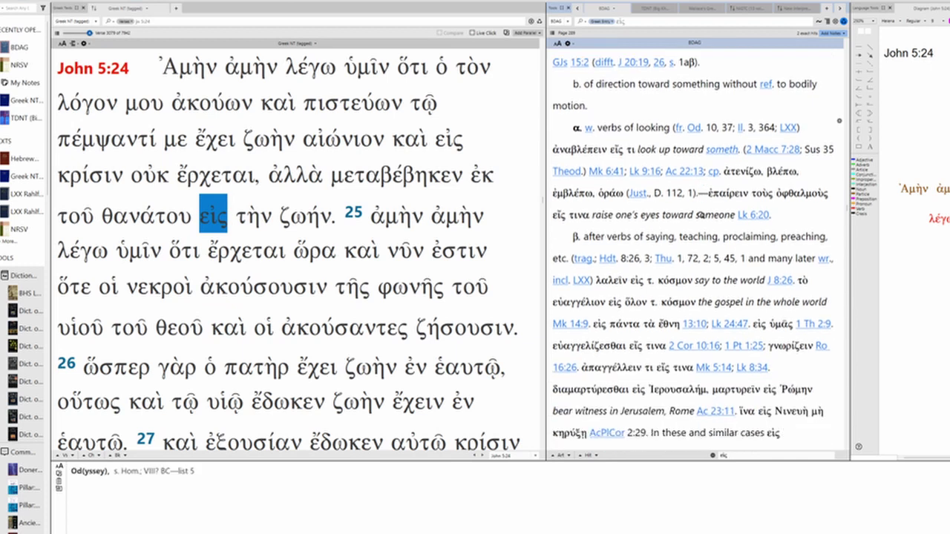
scroll(699, 215, down, 2)
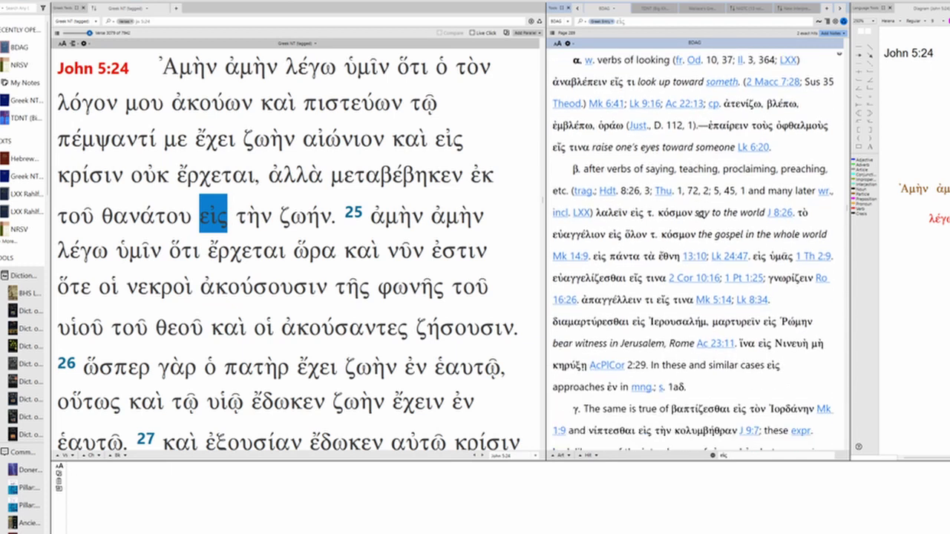
scroll(699, 215, down, 5)
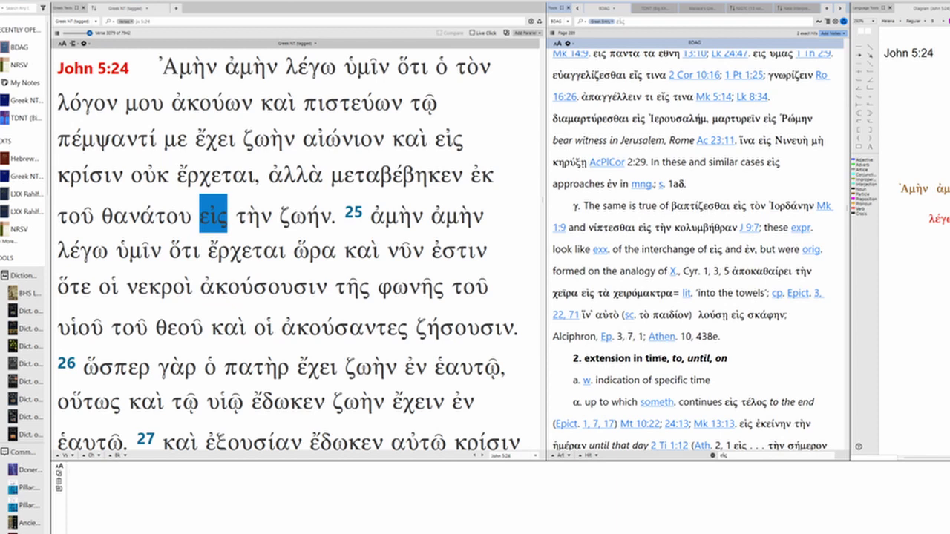
scroll(661, 357, down, 5)
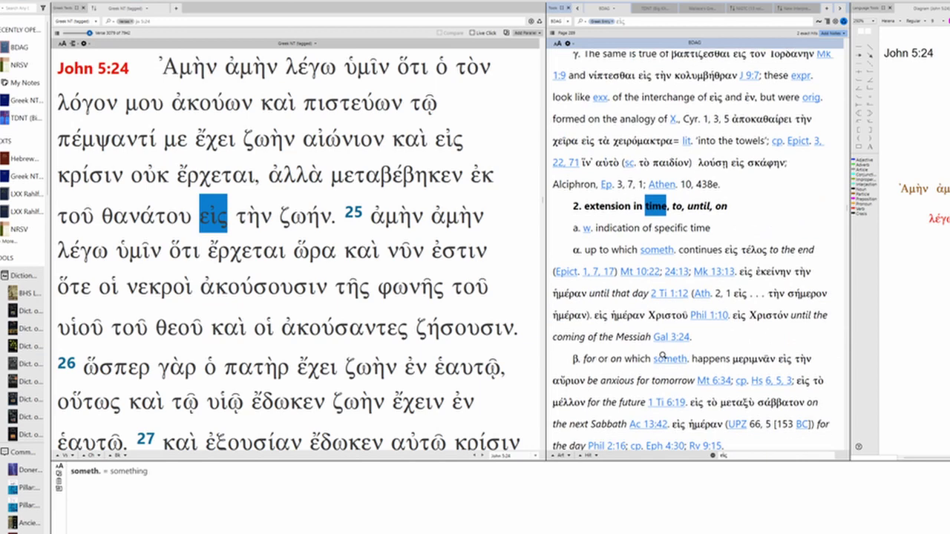
scroll(663, 354, down, 8)
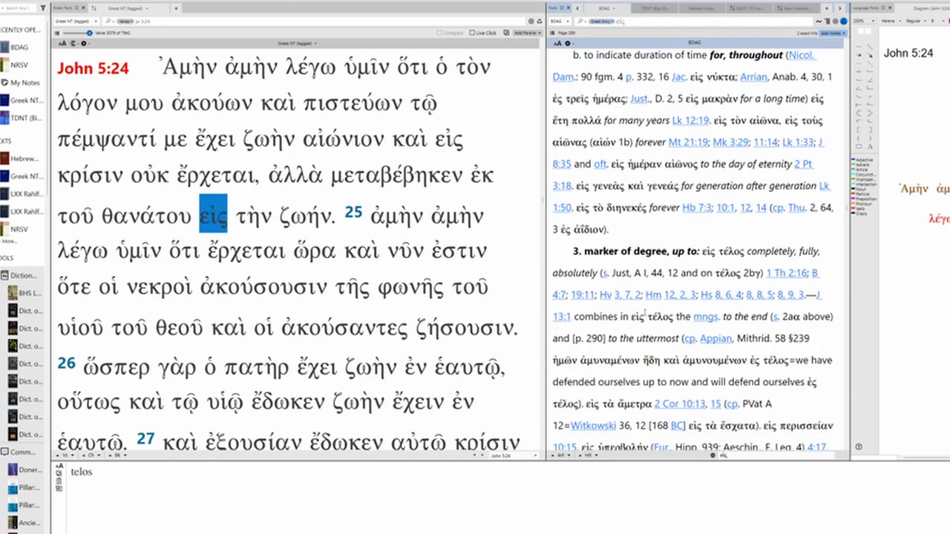
scroll(623, 230, down, 5)
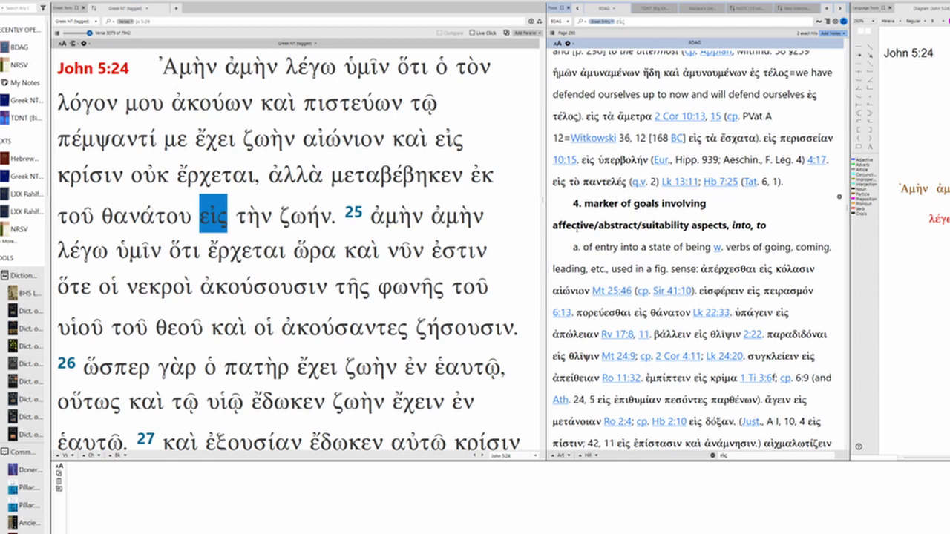
Highlight 'affective/abstract/suitability' in the εἰς entry and continue to sense 4b, change between states
double_click(620, 226)
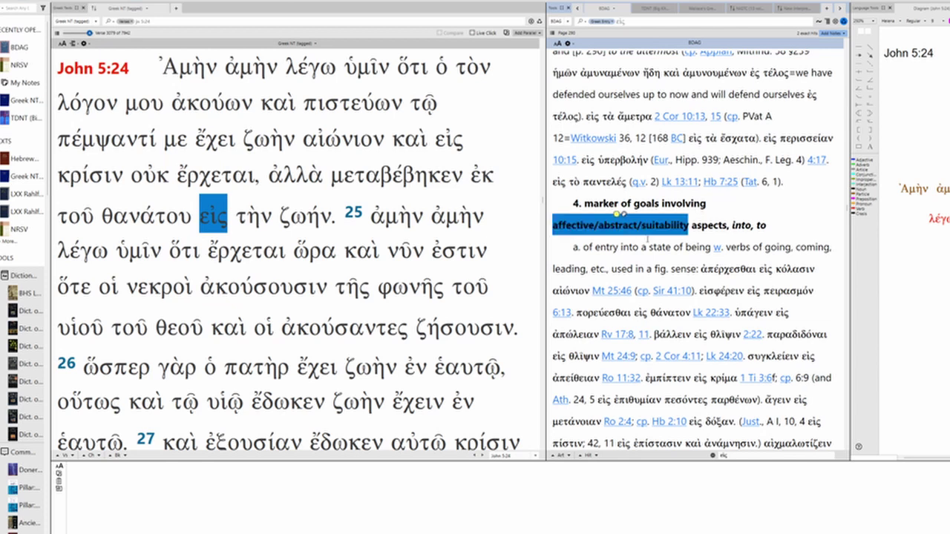
scroll(648, 239, down, 2)
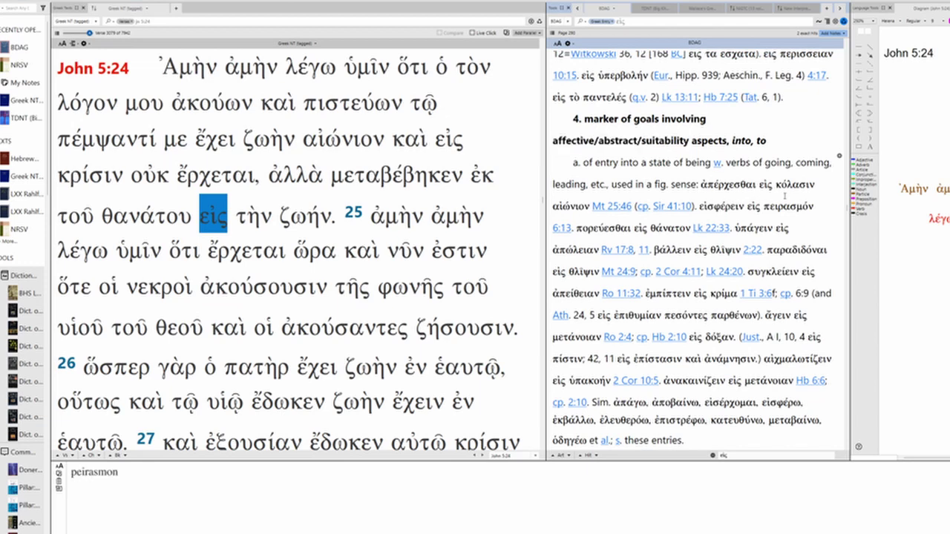
scroll(783, 197, down, 3)
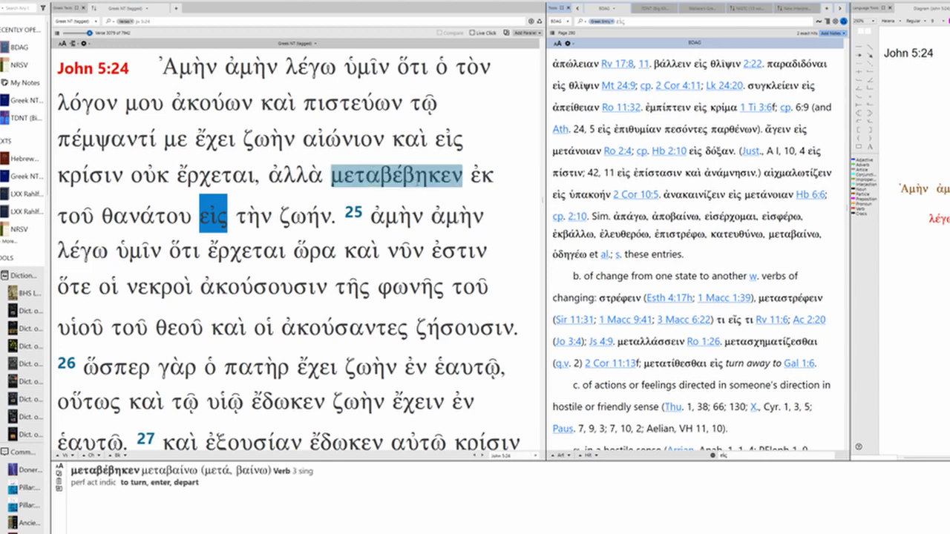
scroll(672, 263, down, 1)
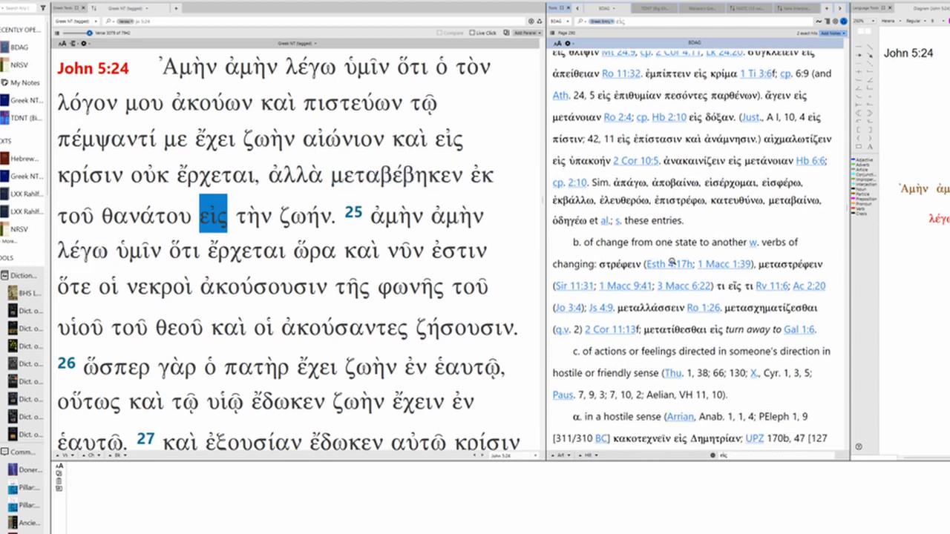
scroll(672, 264, down, 3)
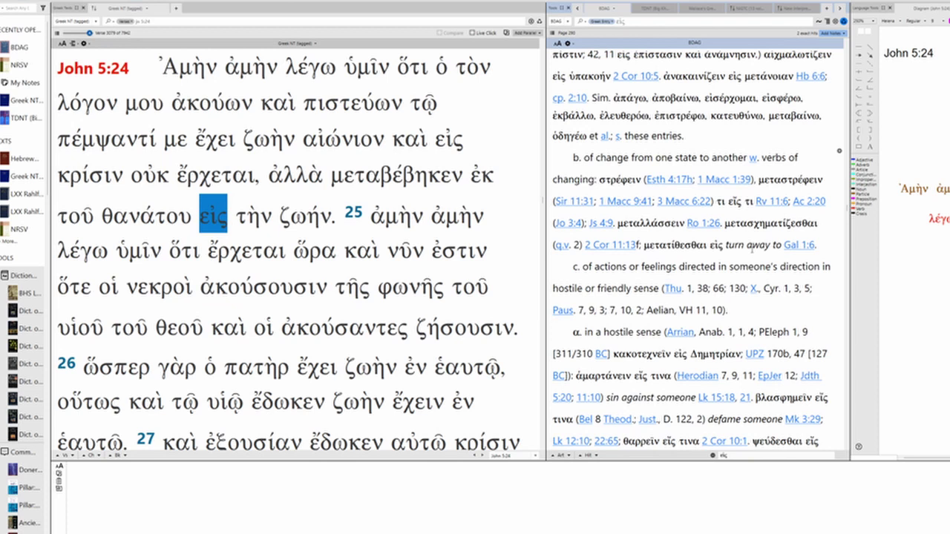
mouse_move(396, 176)
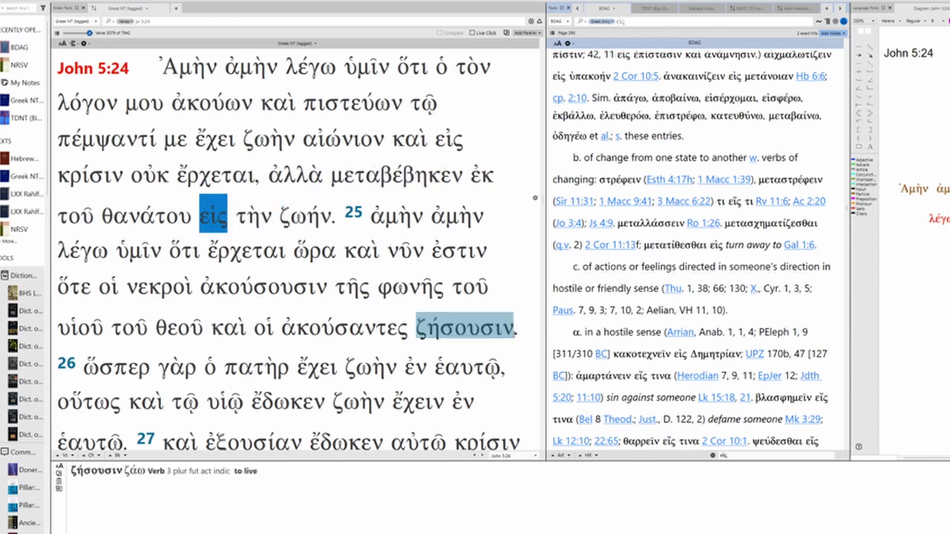
Select the εἰς sense 'of change from one state to another', then read on to sense 10d
drag(834, 250, 572, 152)
scroll(775, 204, down, 10)
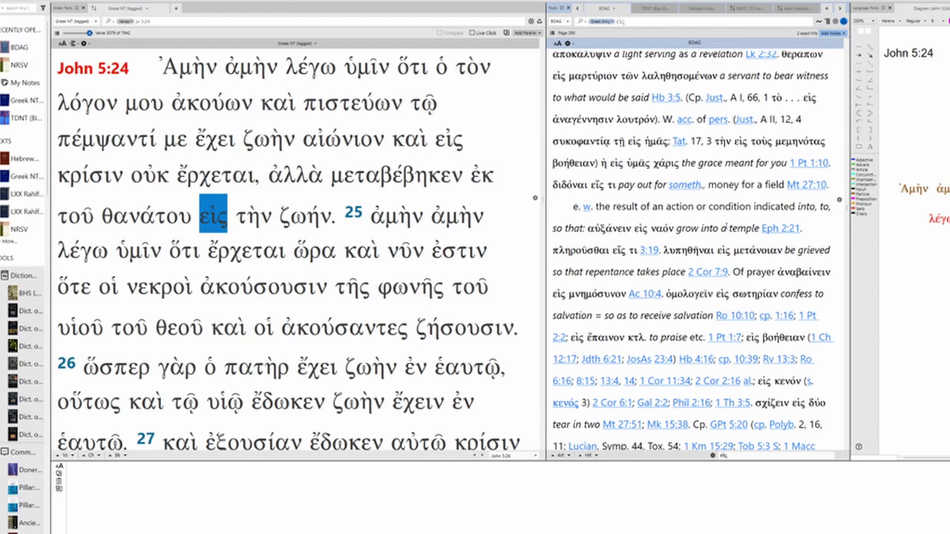
scroll(723, 226, down, 3)
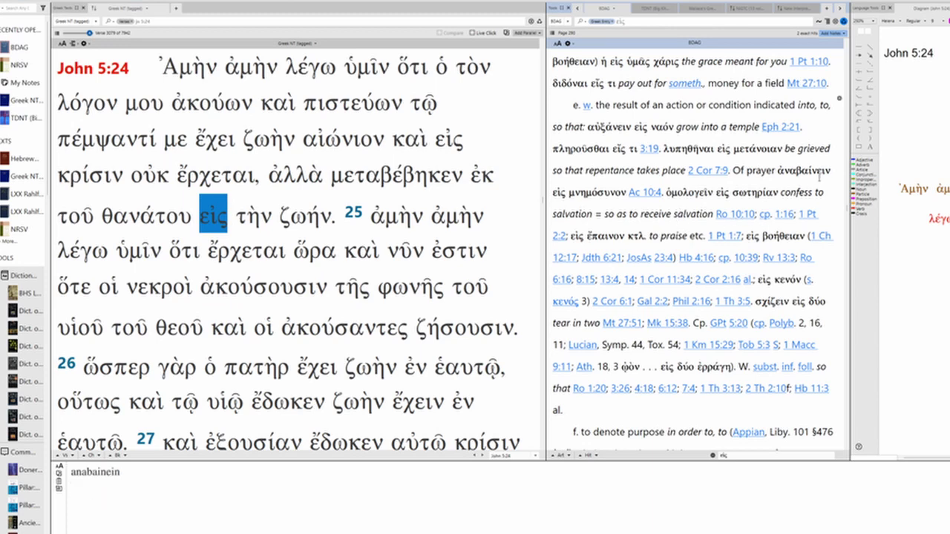
scroll(819, 178, down, 10)
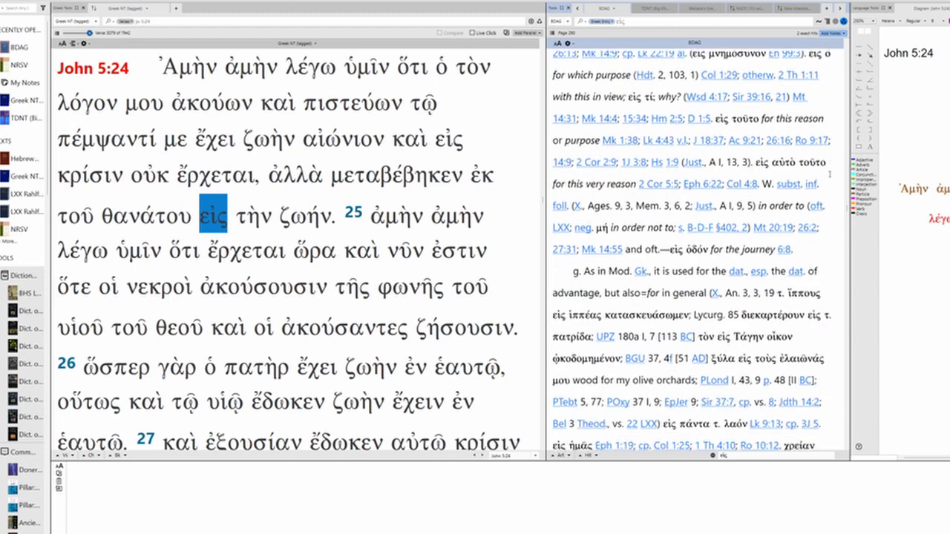
scroll(830, 175, down, 4)
scroll(830, 175, down, 8)
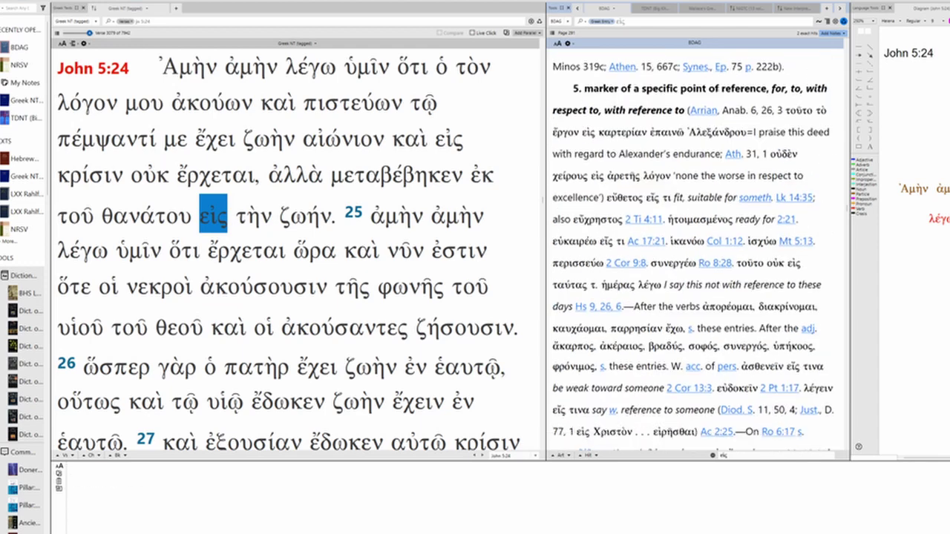
scroll(775, 184, down, 4)
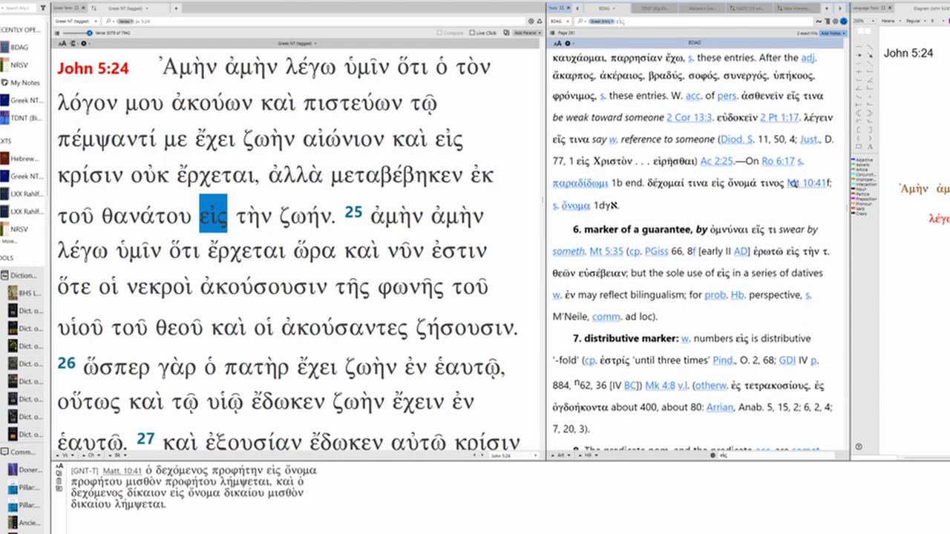
scroll(793, 183, down, 3)
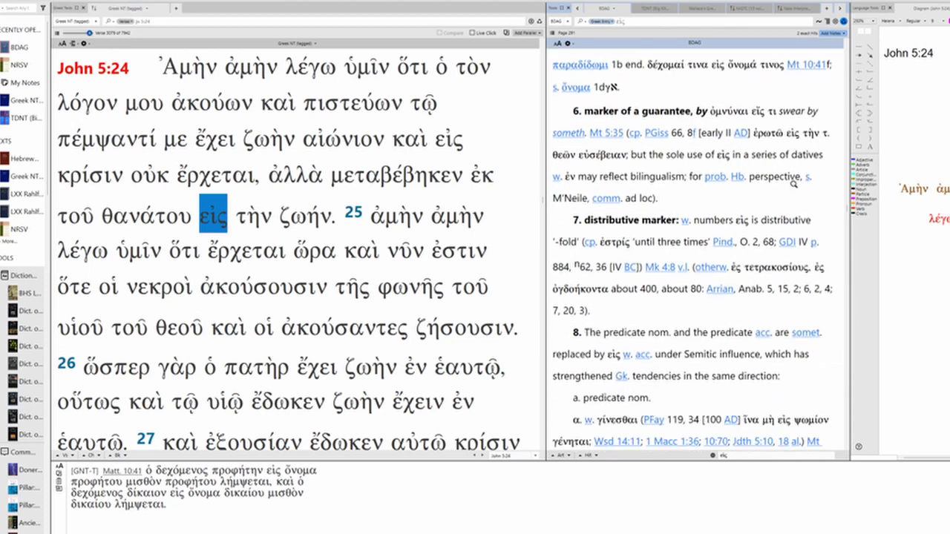
scroll(794, 184, down, 1)
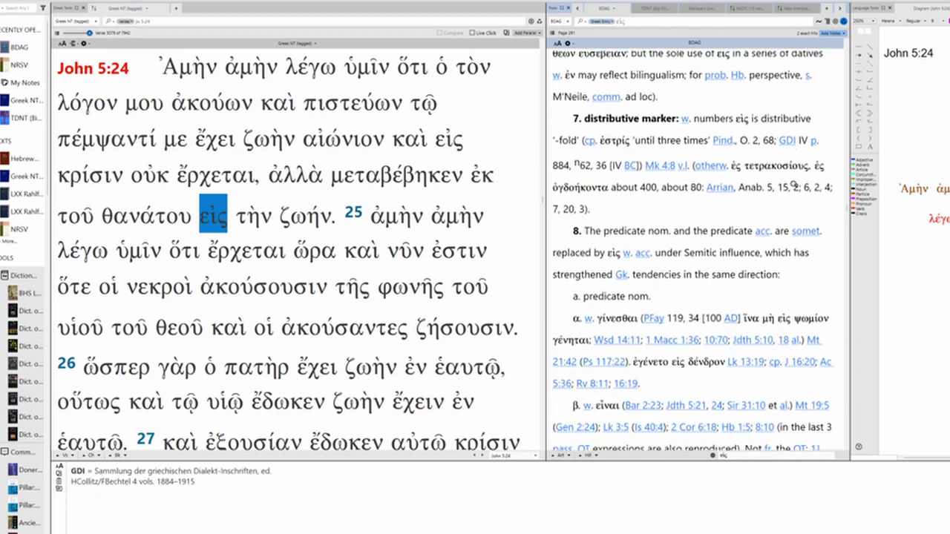
scroll(793, 184, down, 2)
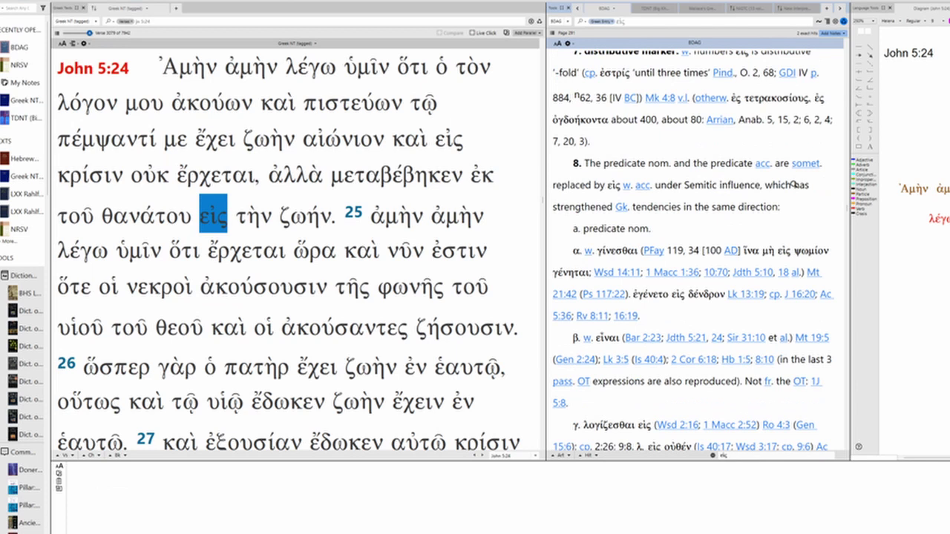
scroll(794, 184, down, 1)
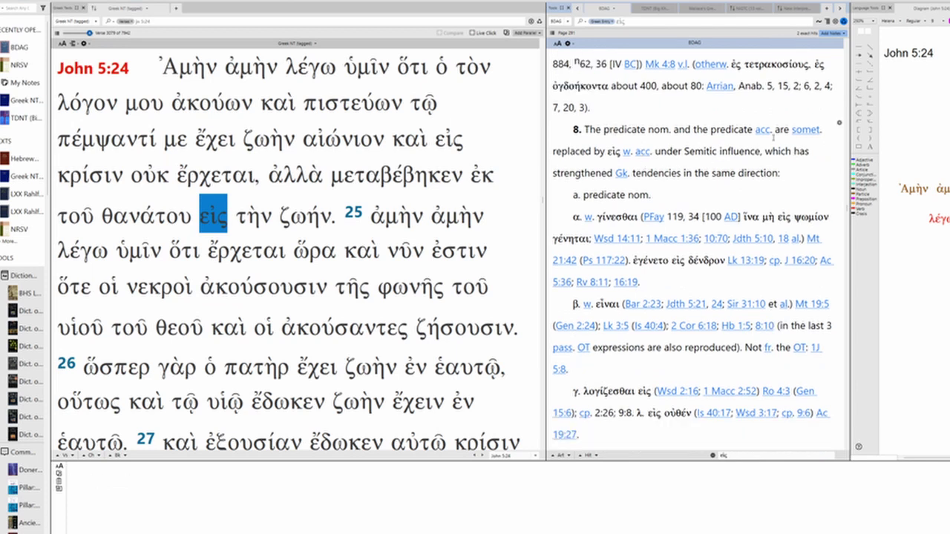
scroll(798, 176, down, 10)
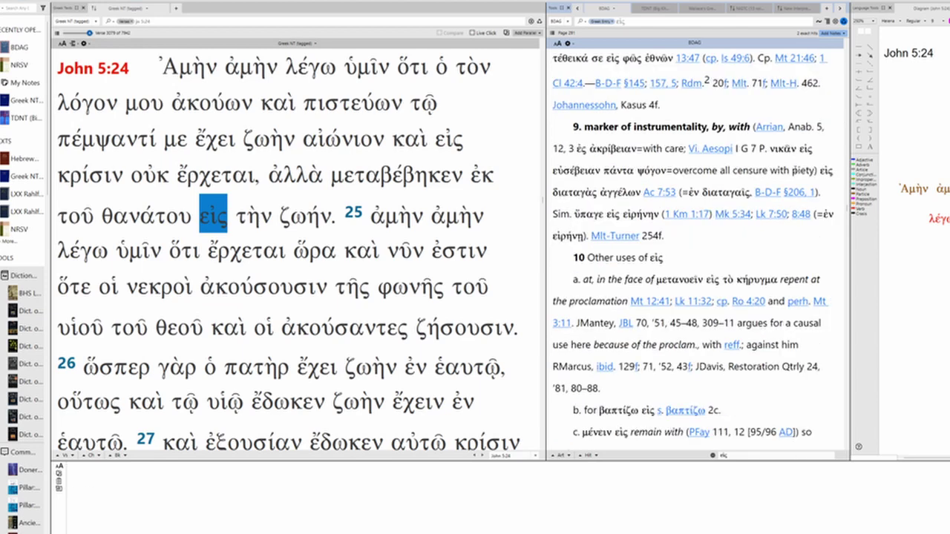
scroll(839, 154, down, 4)
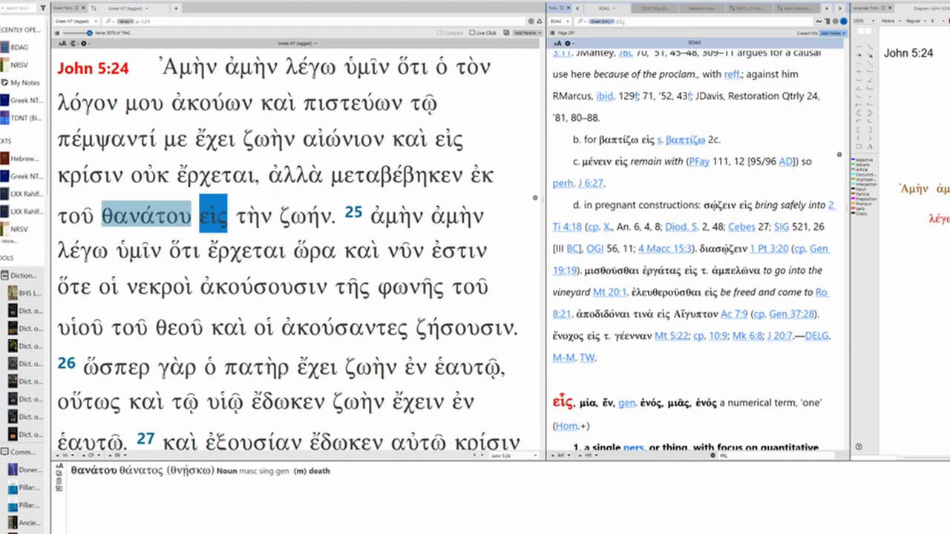
Open BDAG's θάνατος entry for θανάτου and reach sense 2a, spiritual death citing John 5:24
click(161, 218)
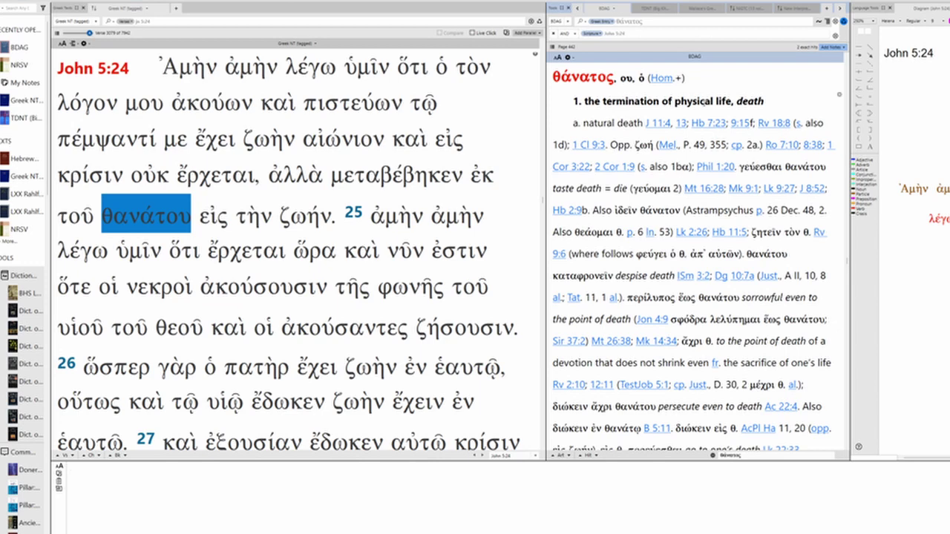
scroll(800, 215, down, 5)
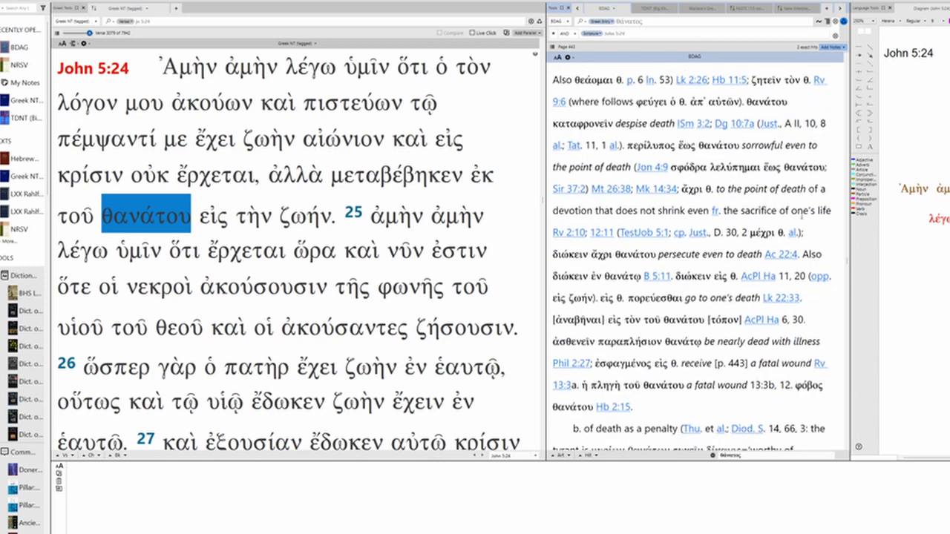
scroll(802, 208, down, 5)
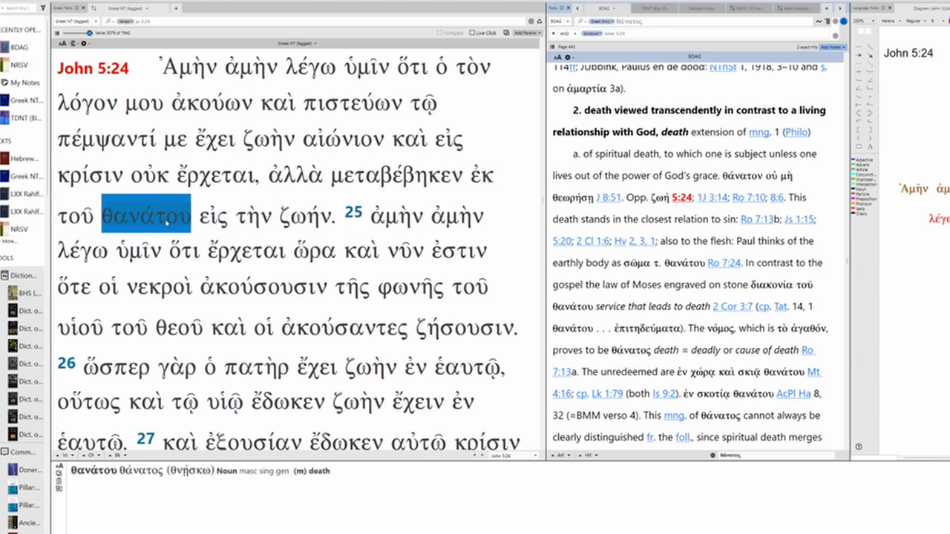
Open BDAG's ζωή entry for ζωήν and find its Johannine usage, 'passed from death into life'
click(305, 215)
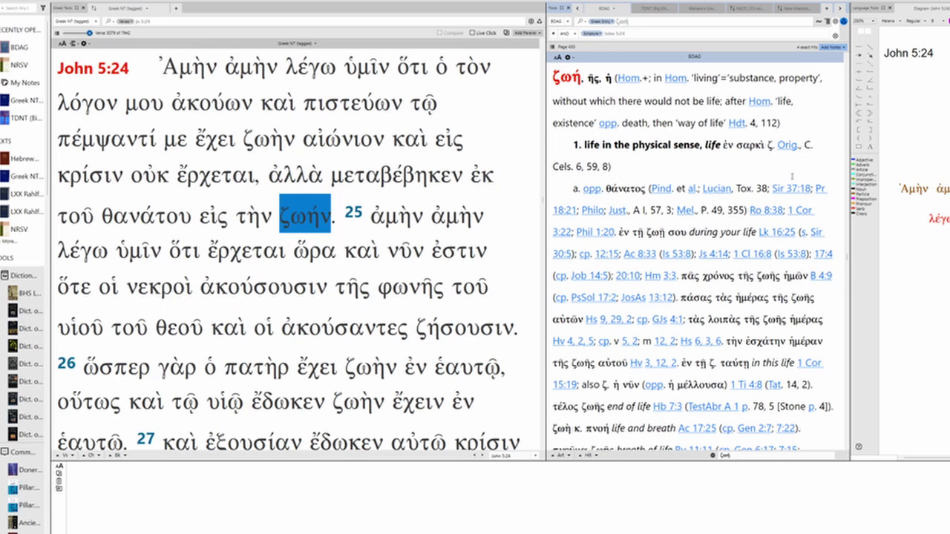
scroll(789, 177, down, 1)
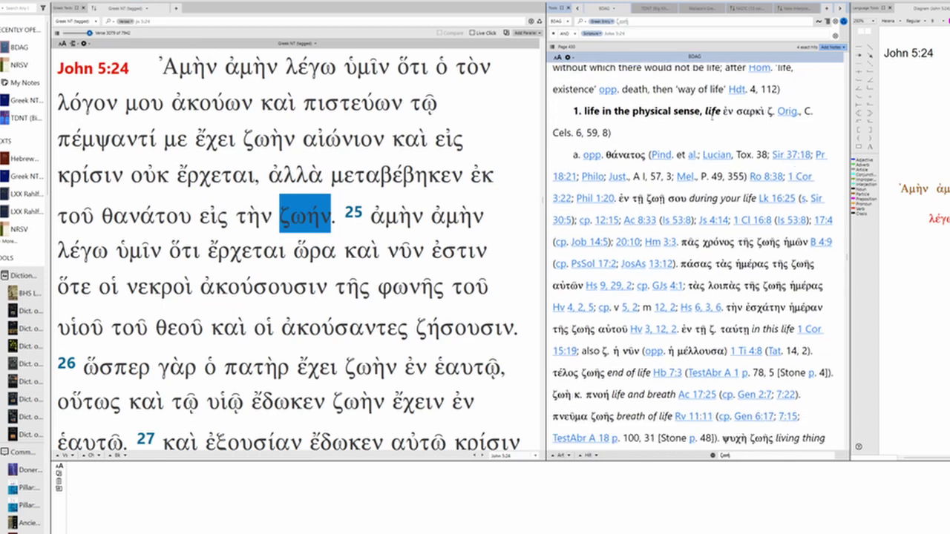
scroll(791, 174, down, 3)
scroll(791, 174, down, 6)
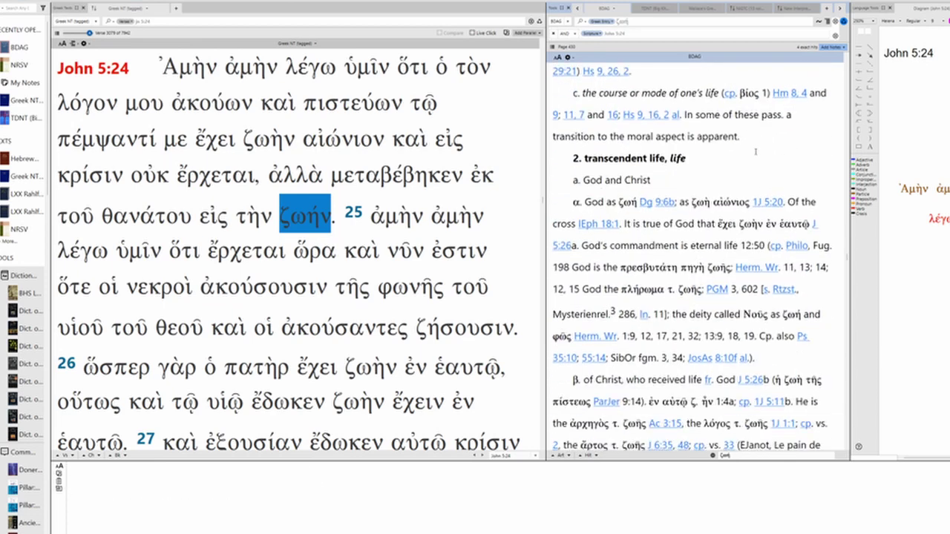
scroll(681, 158, down, 8)
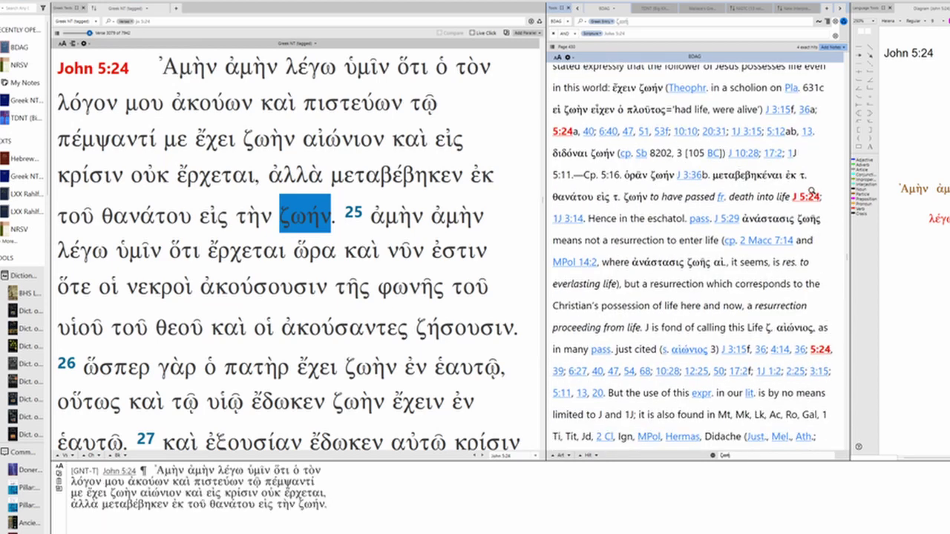
scroll(805, 96, up, 2)
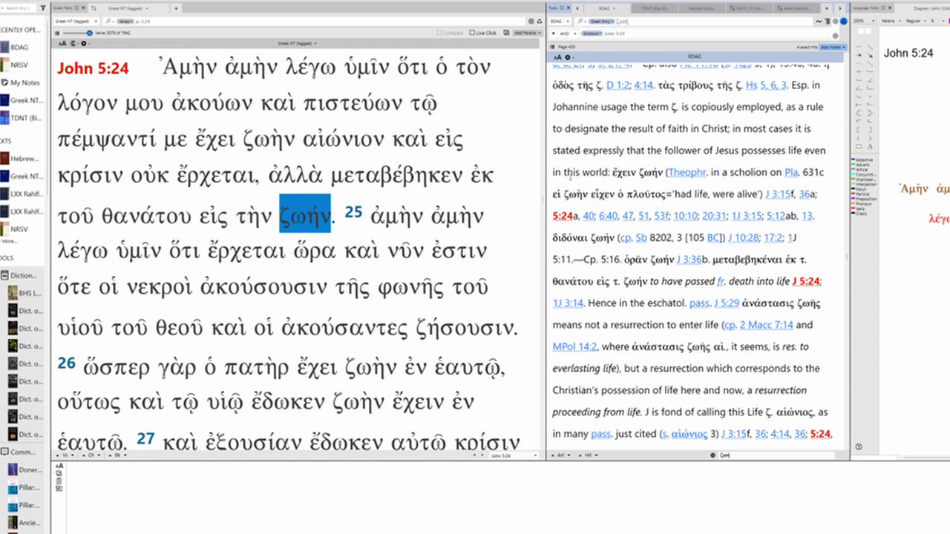
mouse_move(566, 215)
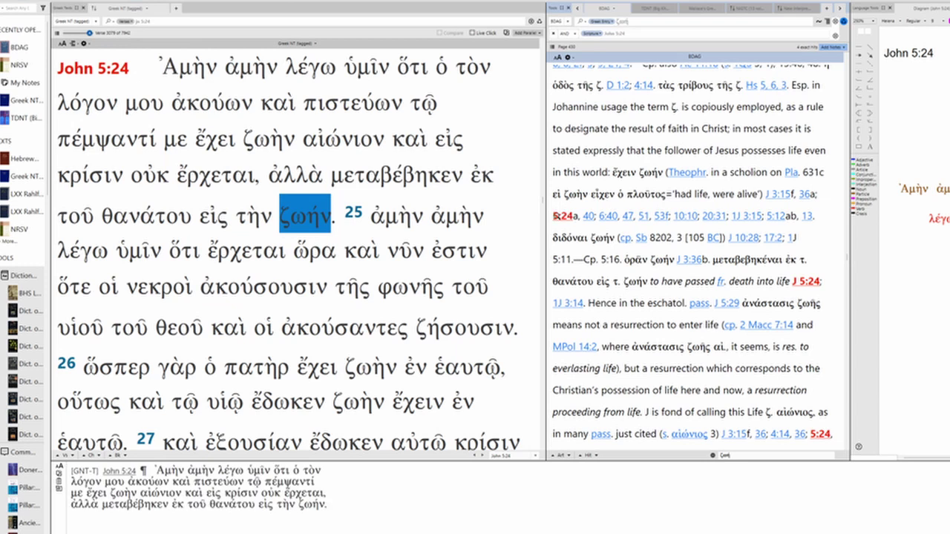
mouse_move(743, 266)
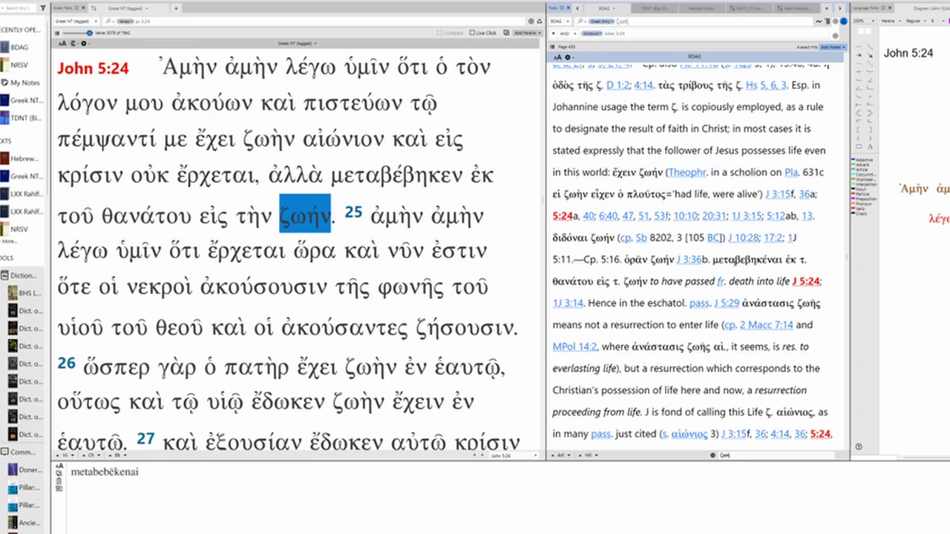
mouse_move(567, 283)
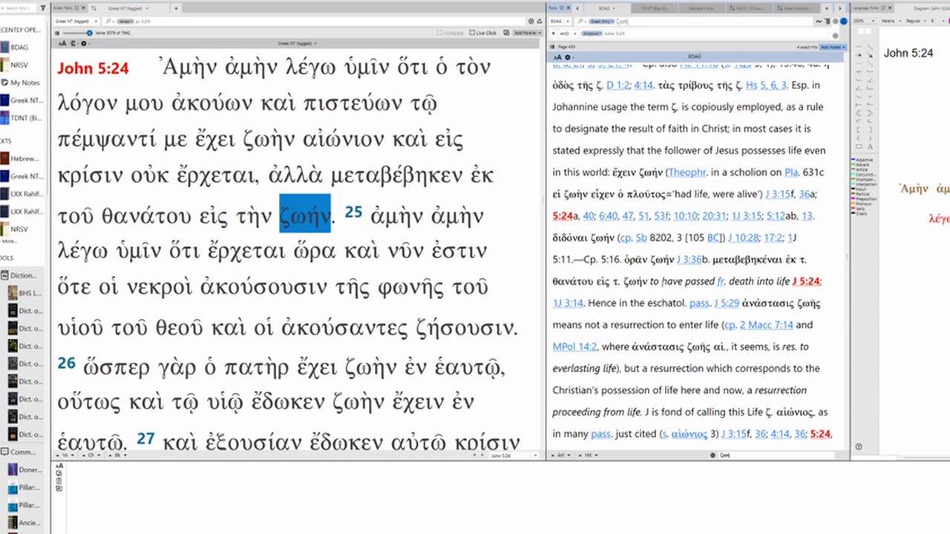
scroll(640, 297, down, 1)
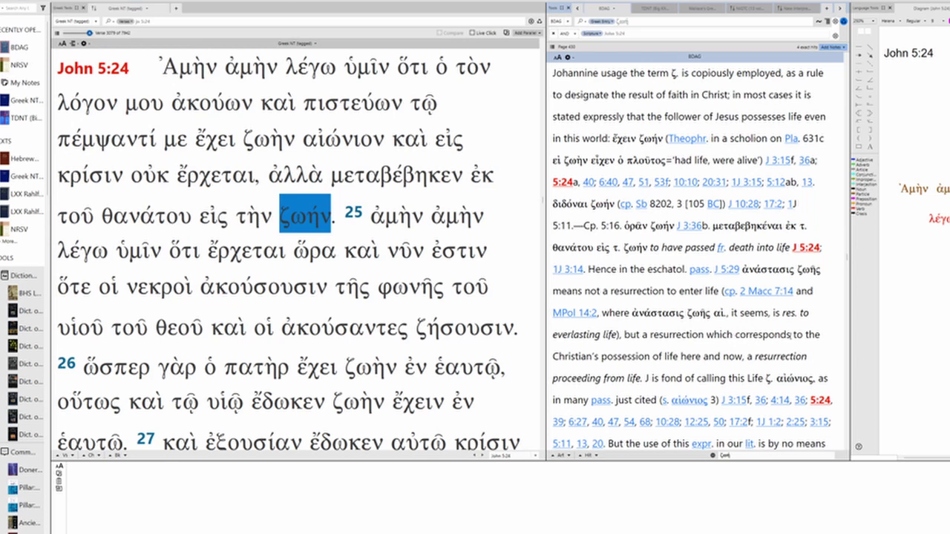
drag(678, 356, 742, 358)
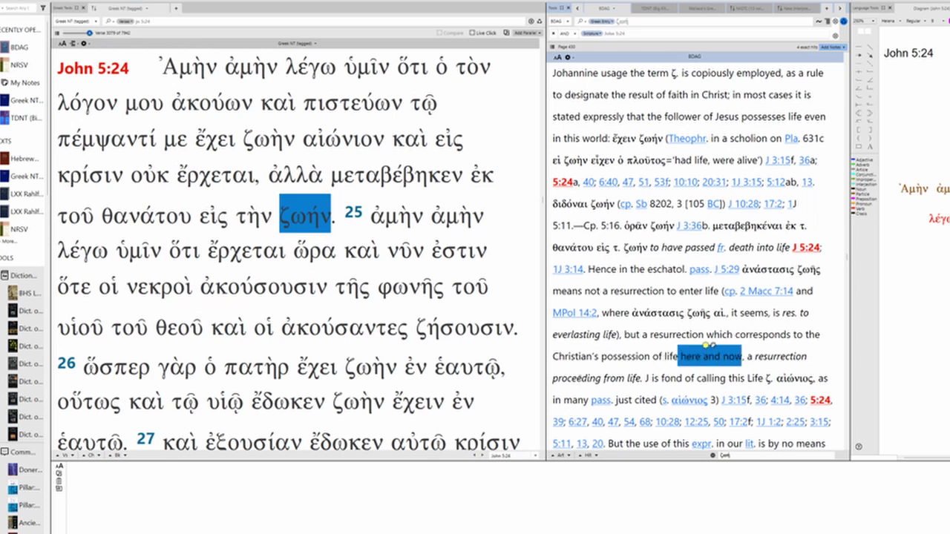
click(647, 378)
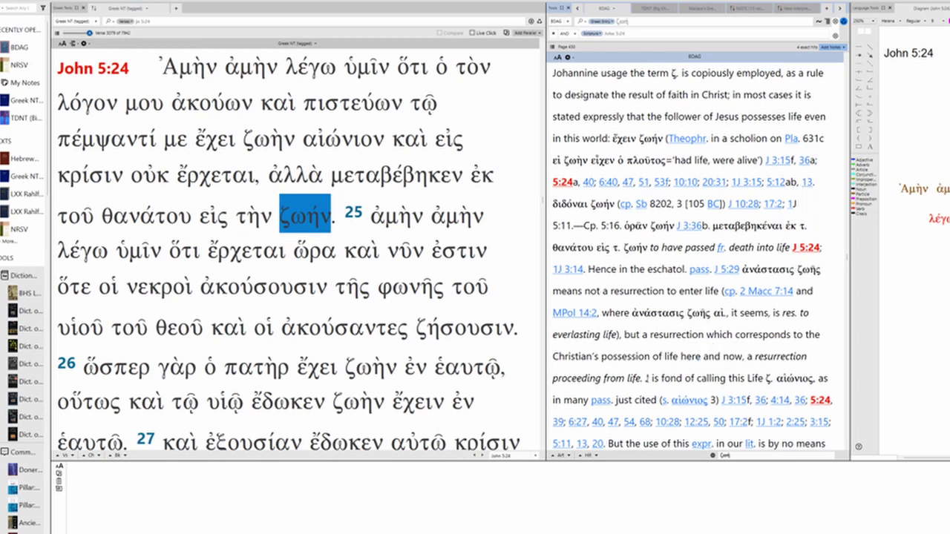
mouse_move(775, 380)
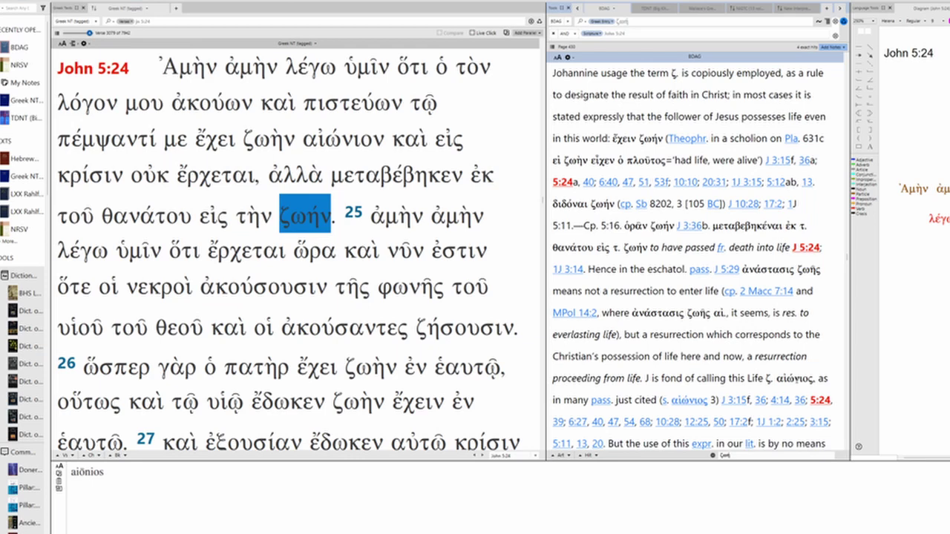